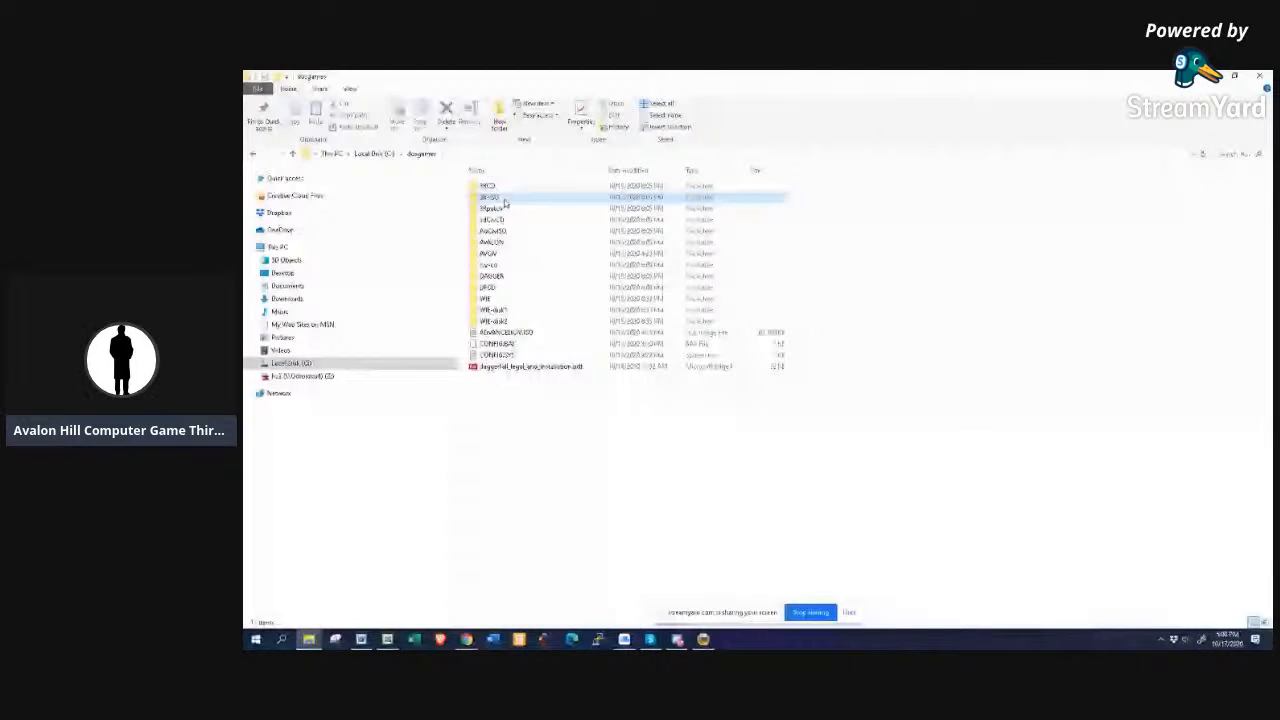
# - Open the 3R-ISO folder in dosgames and launch DOSBox 0.74-3 with its command prompt window in front
pyautogui.doubleClick(505, 199)
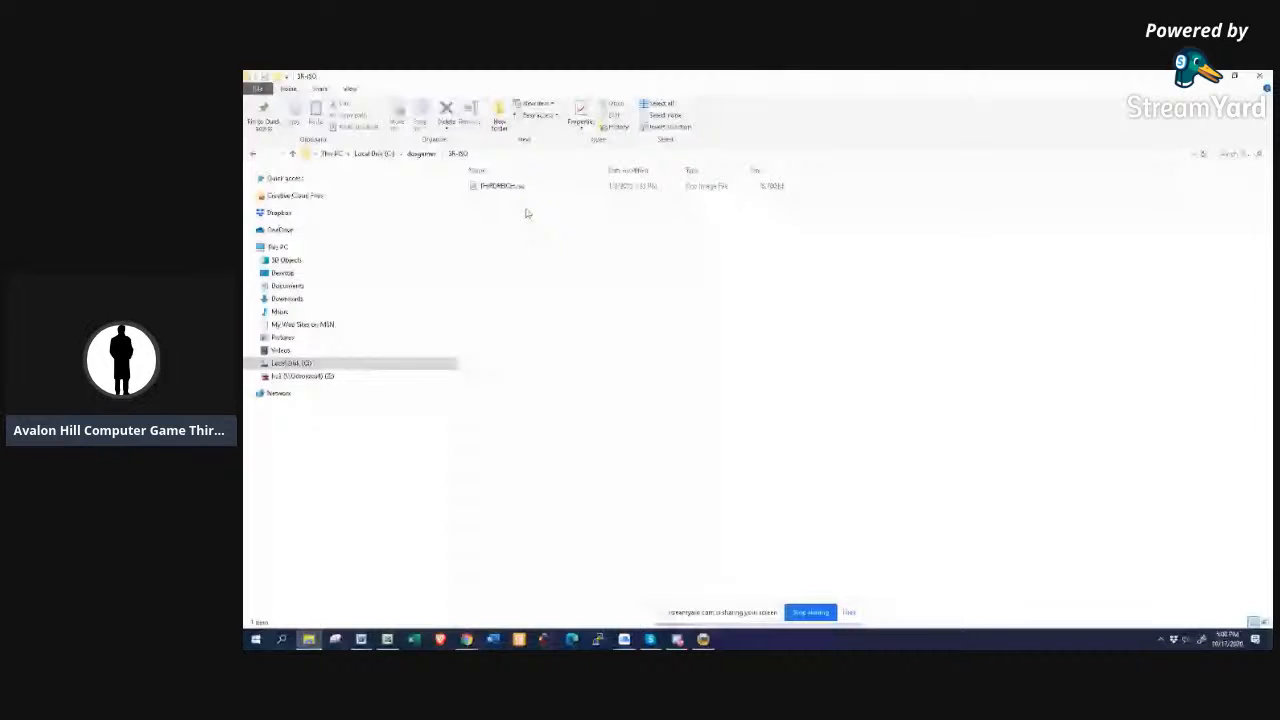
pyautogui.click(281, 639)
pyautogui.write('dosbox')
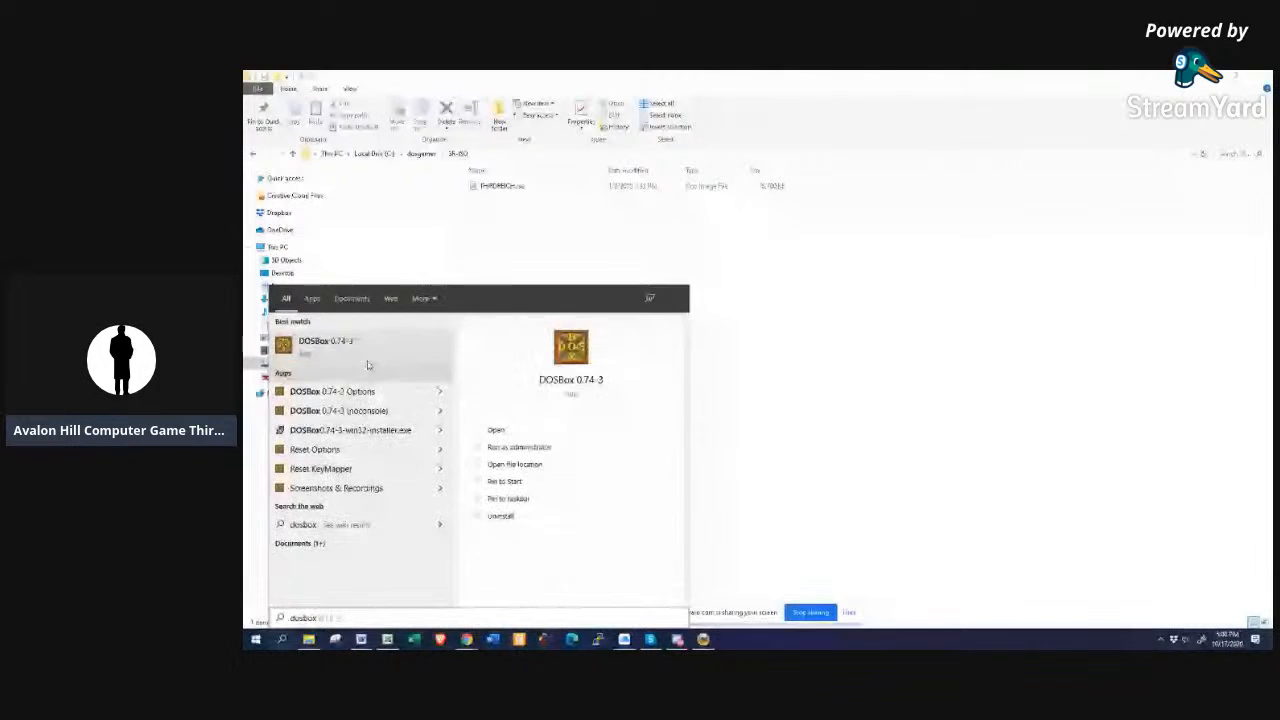
pyautogui.click(366, 345)
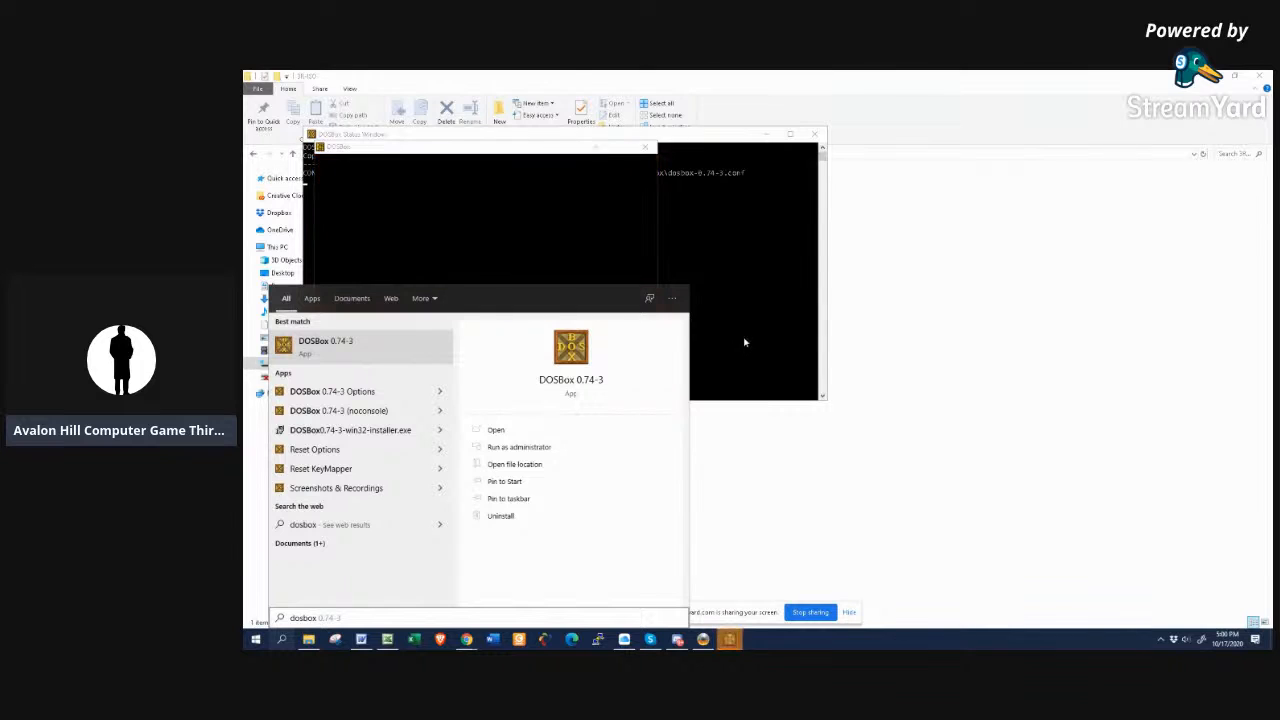
pyautogui.click(691, 267)
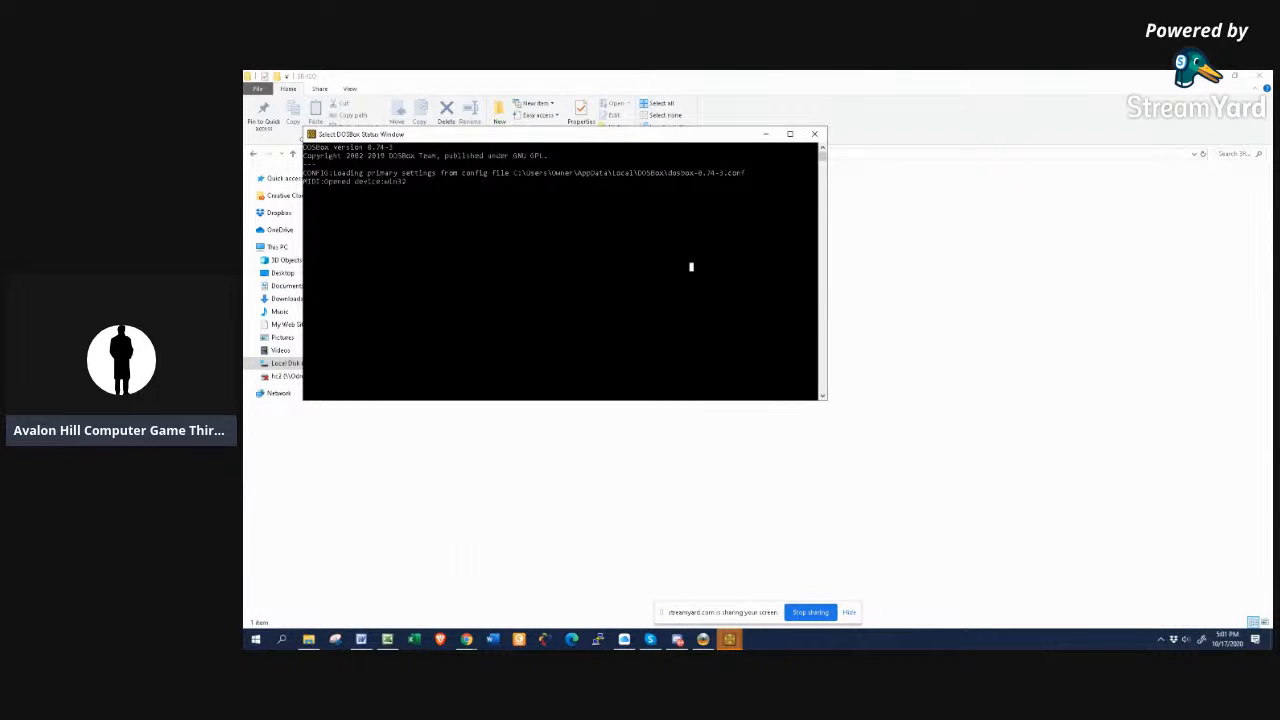
pyautogui.click(729, 639)
pyautogui.click(765, 605)
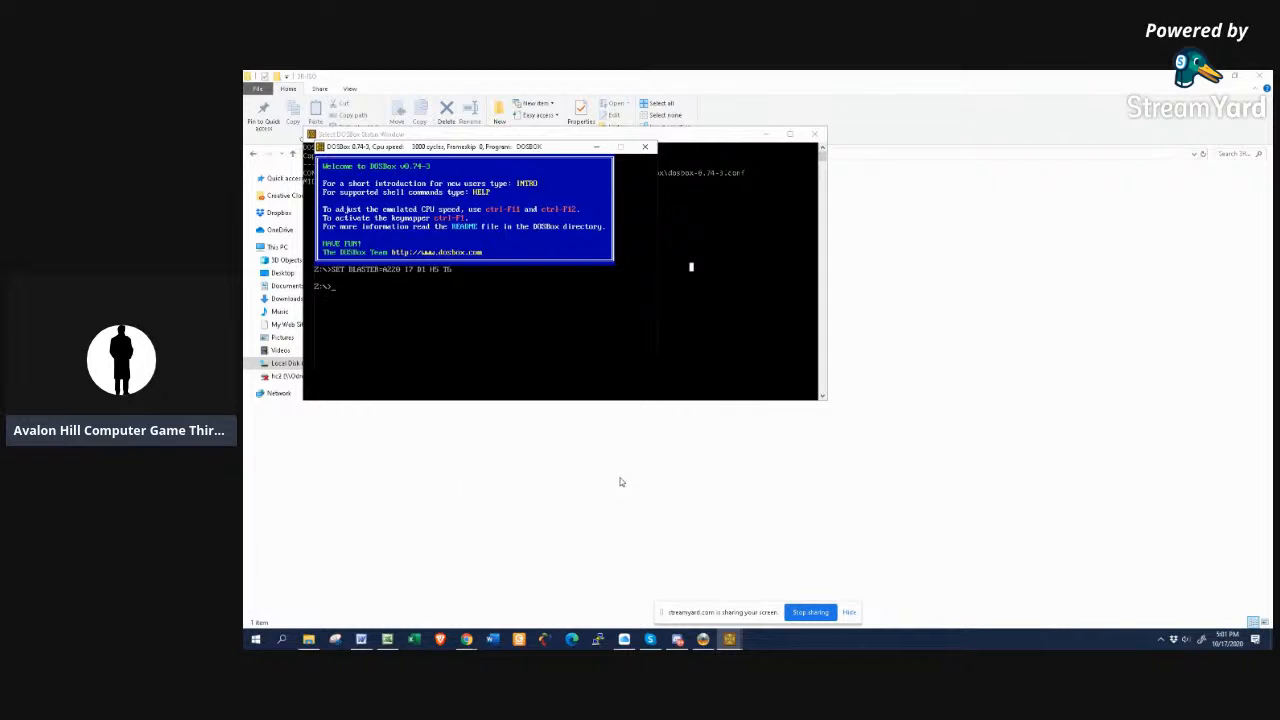
# - Mount the local directory c:\dosgames as drive C in DOSBox
pyautogui.write('mount c c')
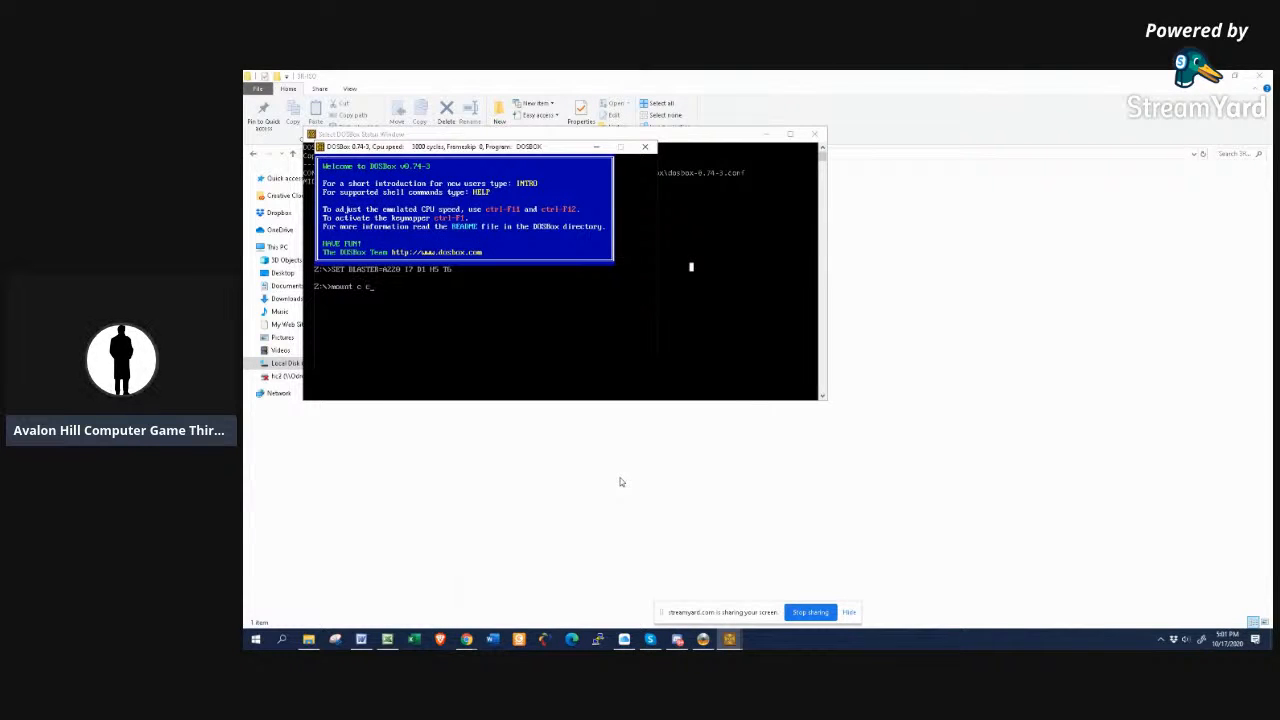
pyautogui.write(':\\dosy')
pyautogui.write('ames')
pyautogui.press('Return')
# - Switch to drive C and list its directory contents
pyautogui.write('c:')
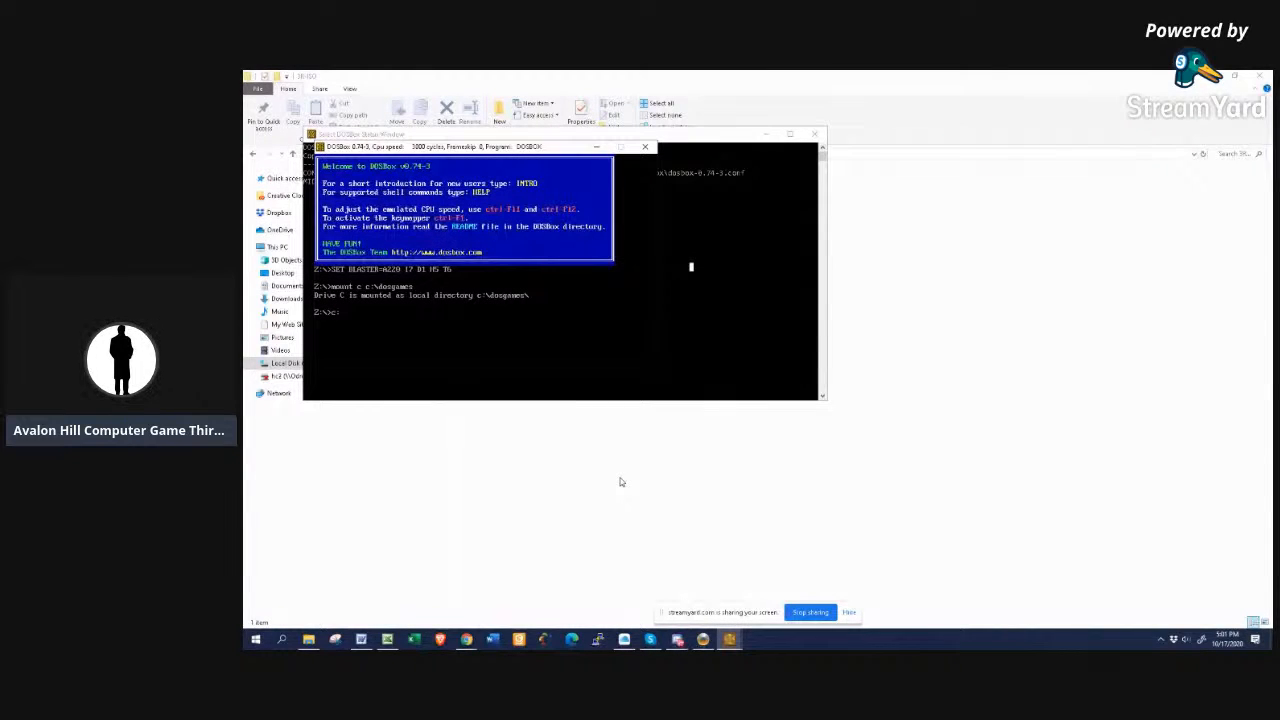
pyautogui.press('Return')
pyautogui.write('dir')
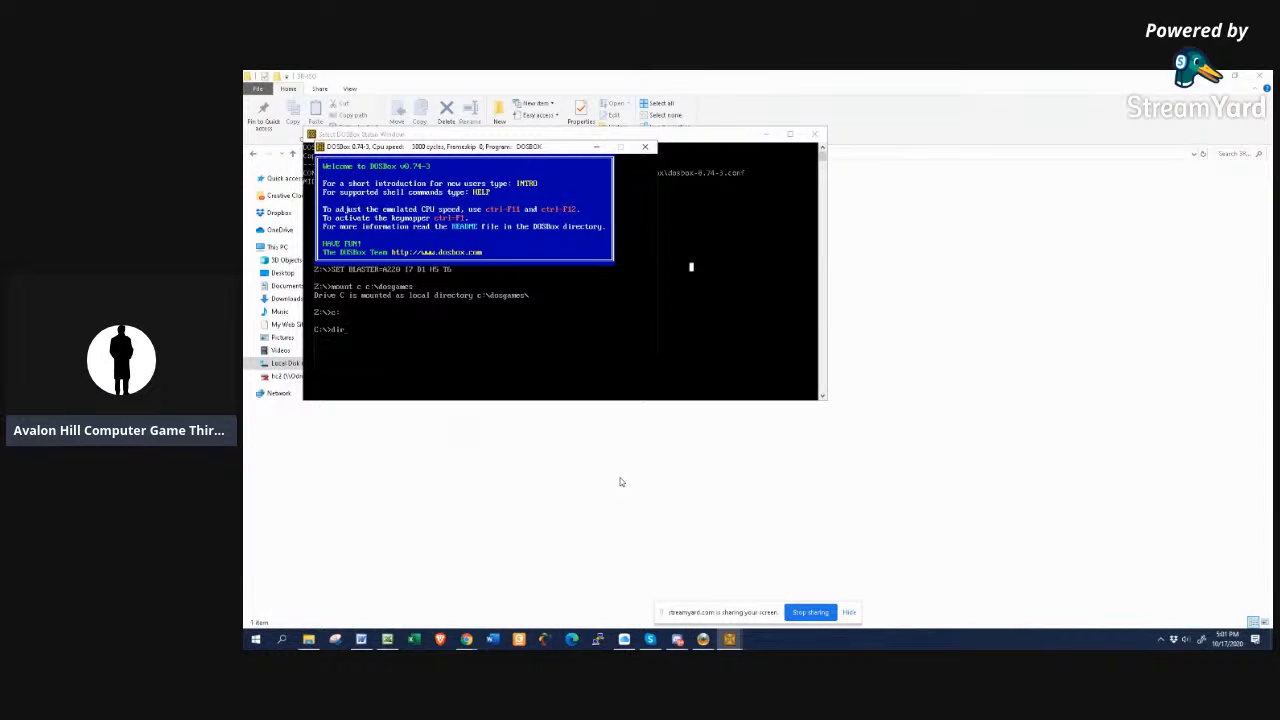
pyautogui.press('Return')
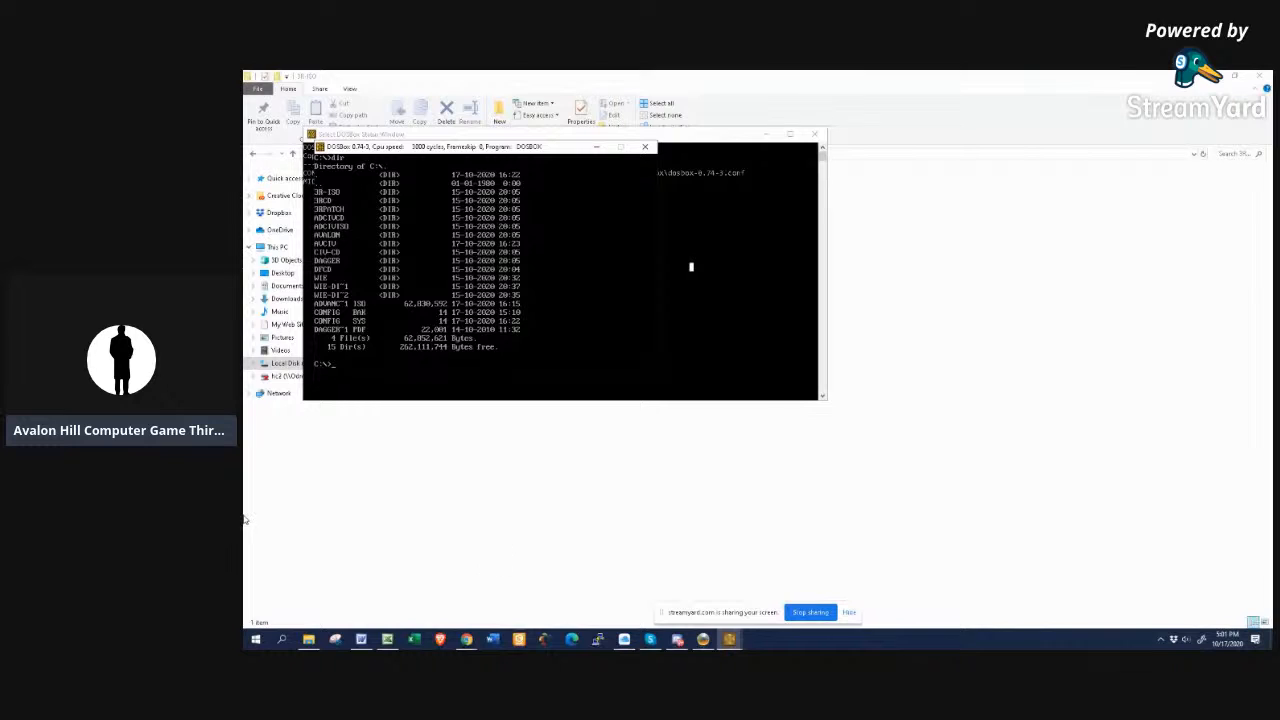
# - Look through the DOSBox status window's properties for a display size setting, checking the options, font, layout and color settings
pyautogui.rightClick(549, 148)
pyautogui.press('Escape')
pyautogui.rightClick(524, 136)
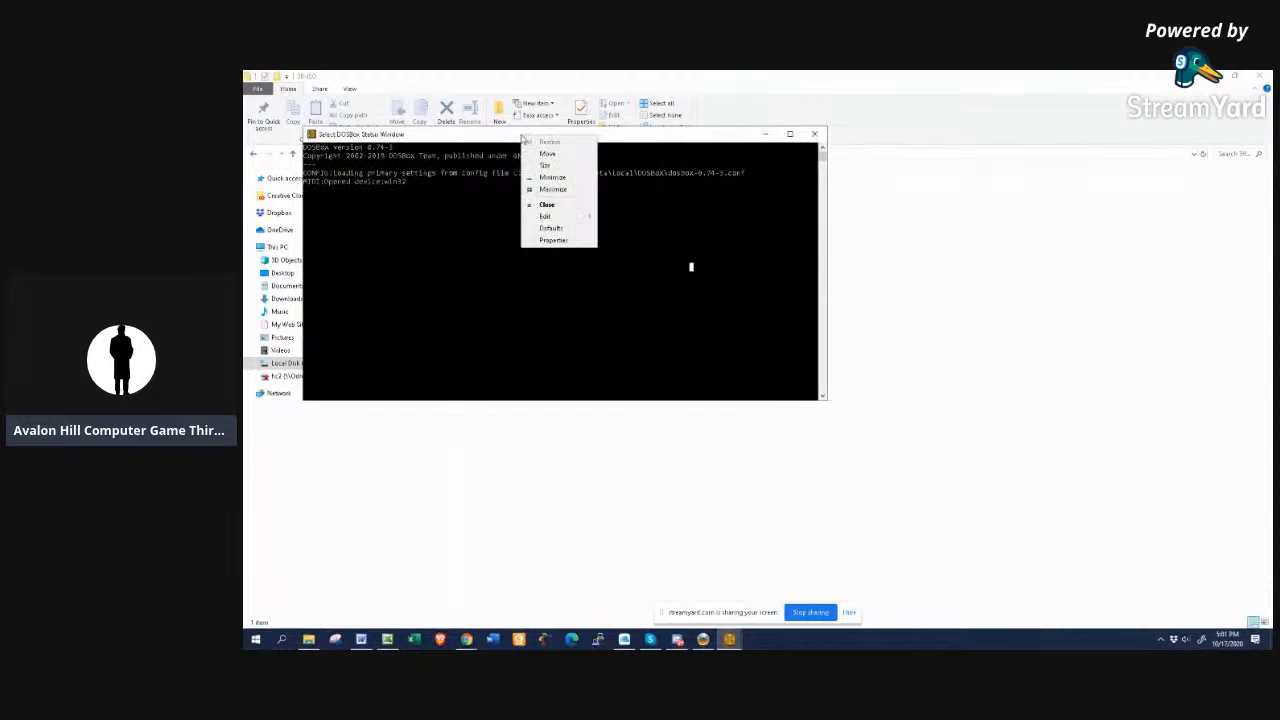
pyautogui.click(553, 240)
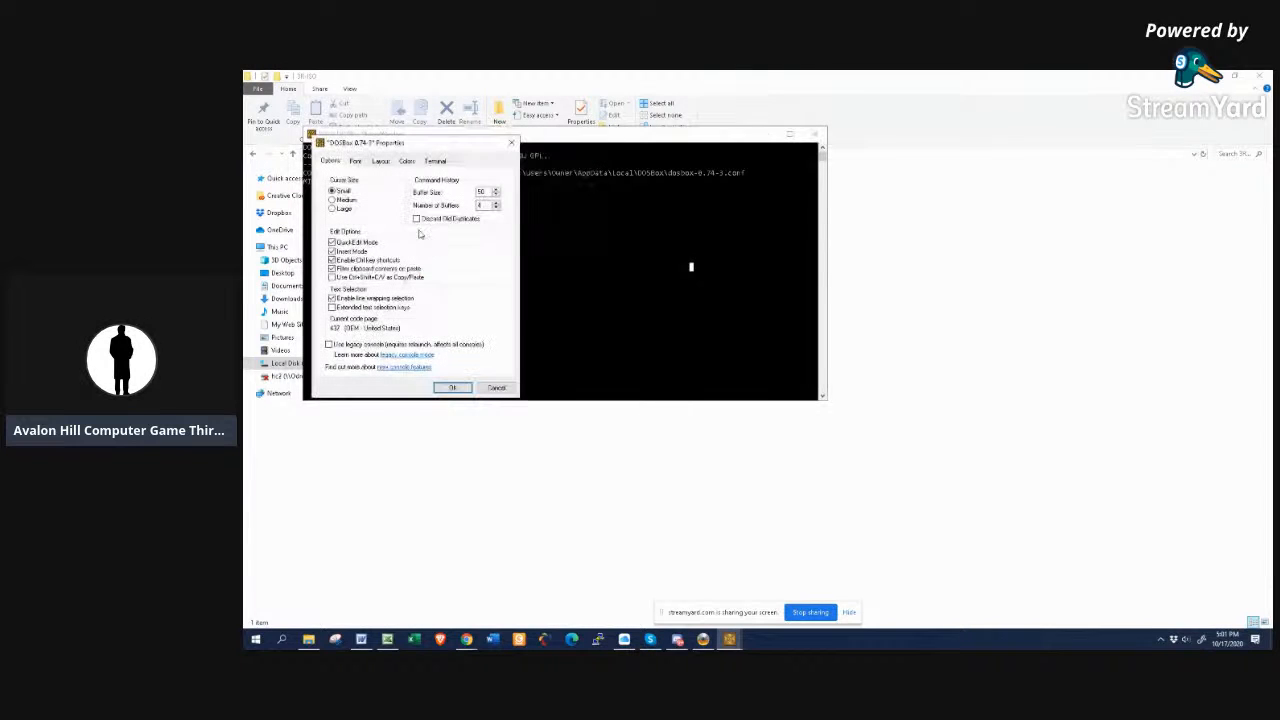
pyautogui.click(356, 163)
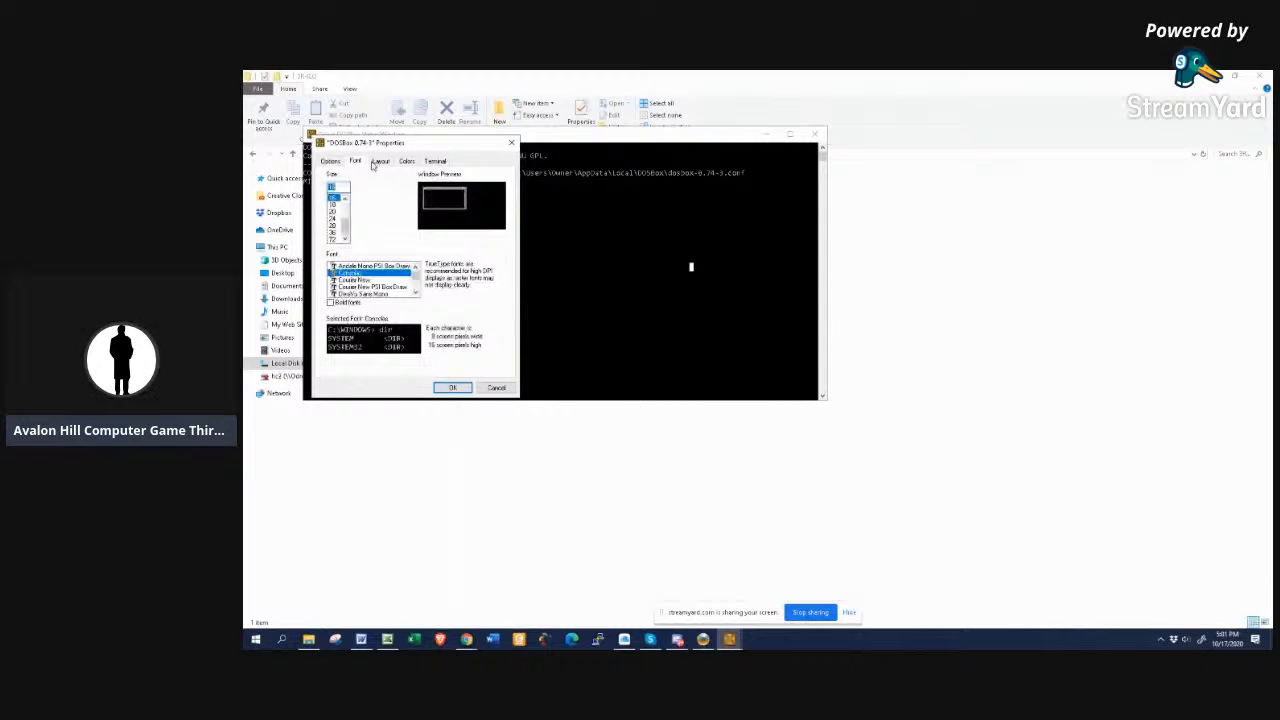
pyautogui.click(406, 162)
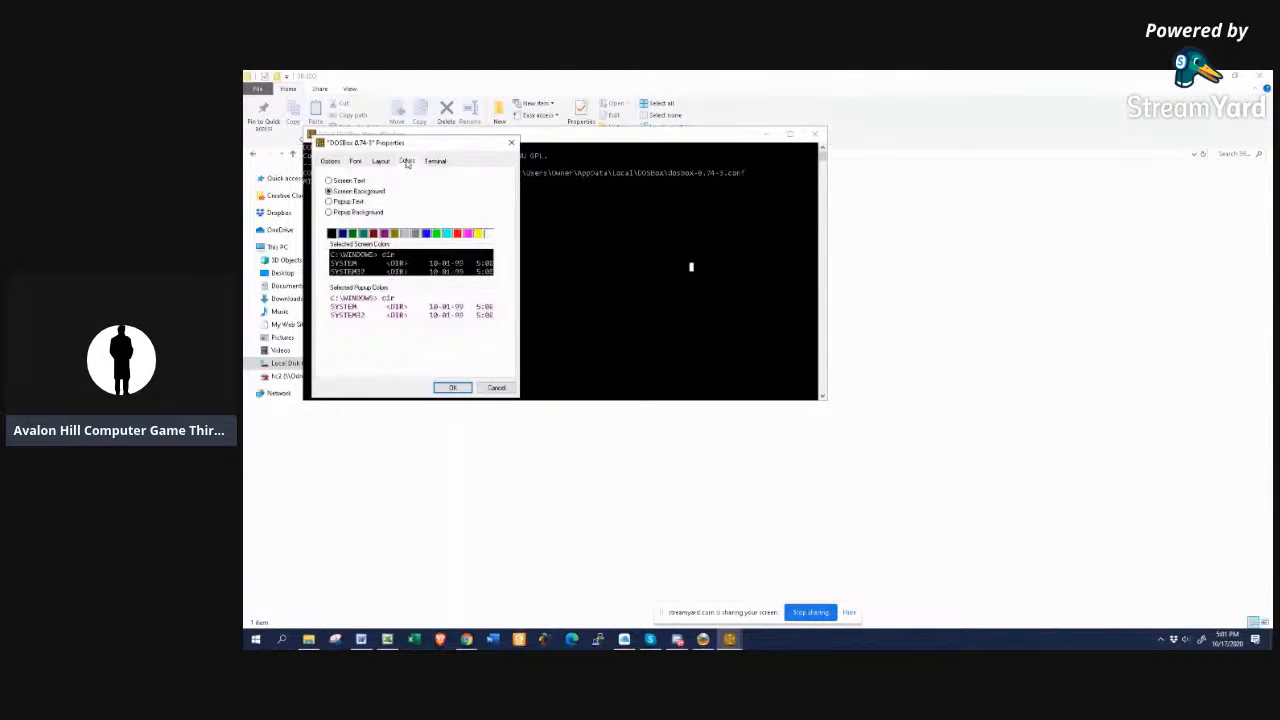
pyautogui.click(332, 163)
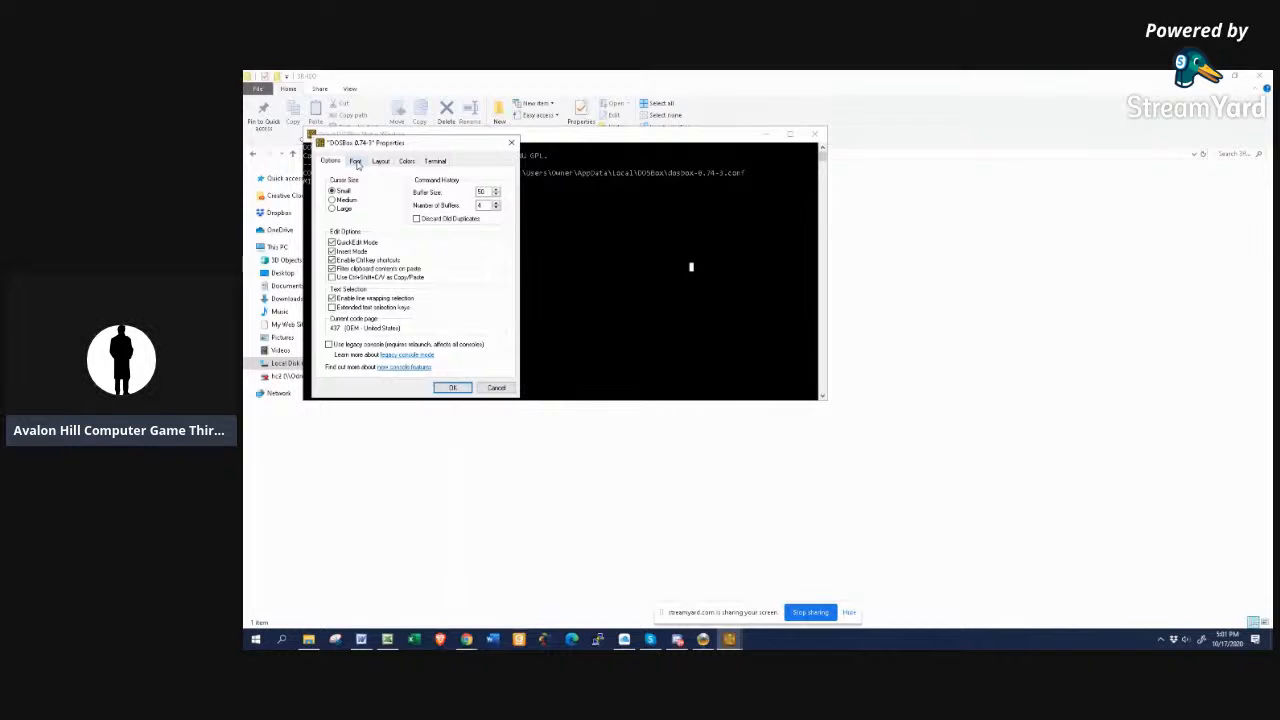
pyautogui.click(356, 162)
pyautogui.click(380, 162)
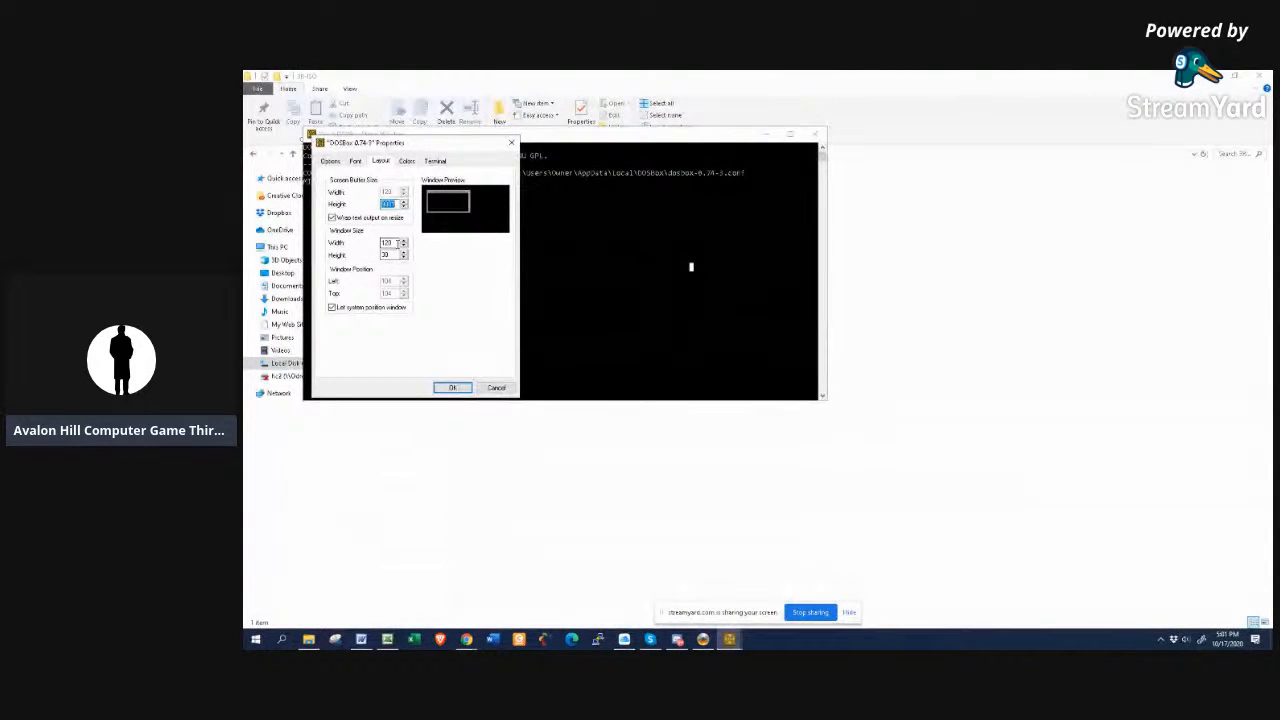
pyautogui.click(407, 161)
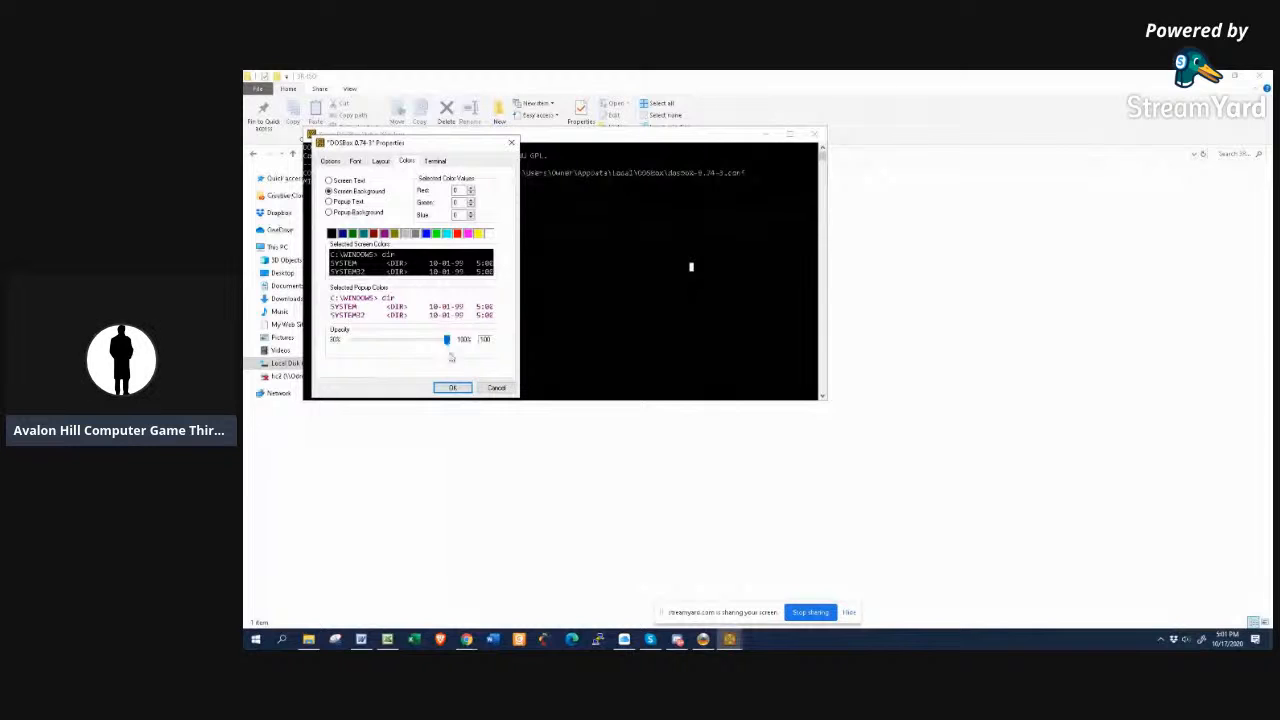
pyautogui.click(452, 387)
# - Widen the DOSBox status window, then bring the DOSBox command window to the front and move it toward the middle of the desktop
pyautogui.moveTo(730, 639)
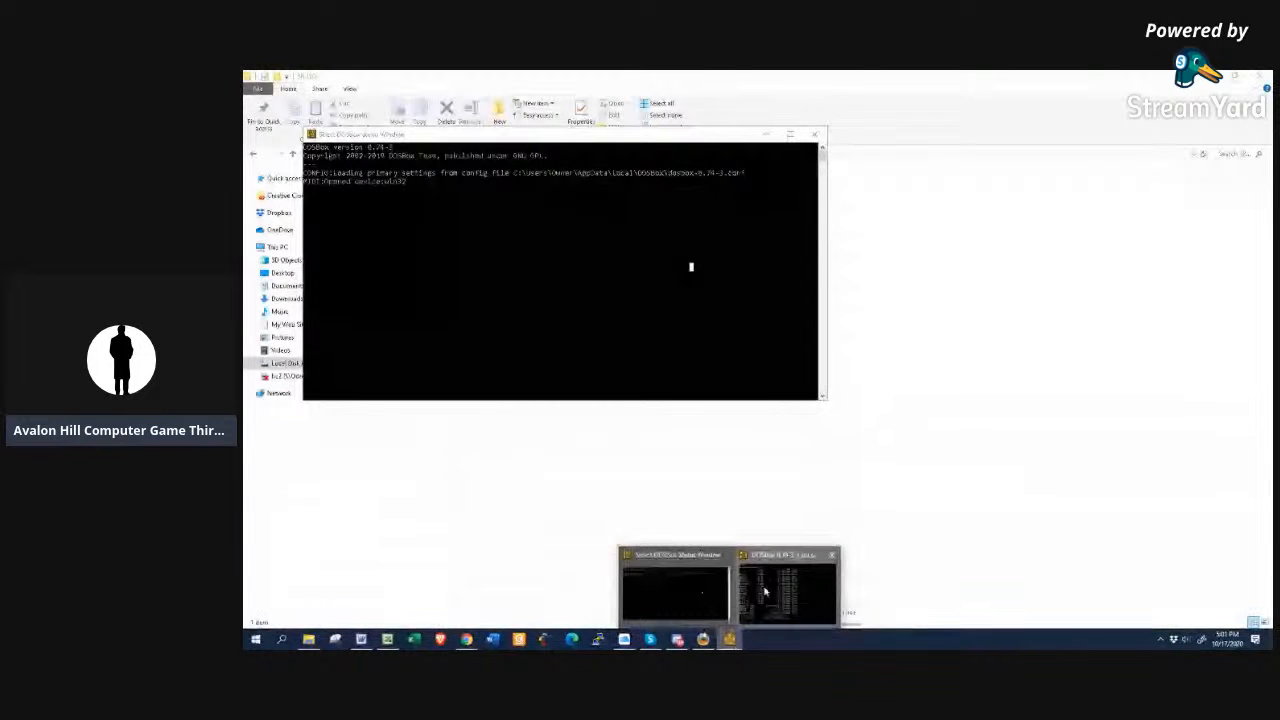
pyautogui.click(764, 592)
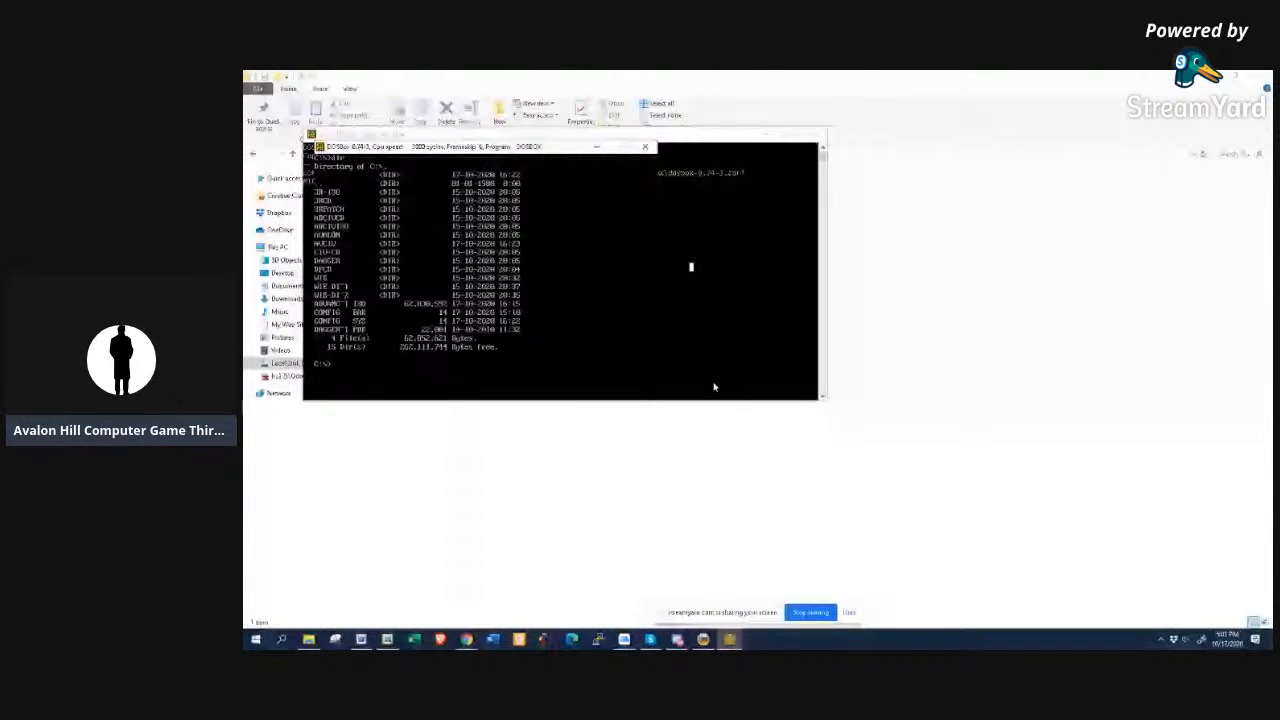
pyautogui.moveTo(825, 400); pyautogui.dragTo(1112, 427)
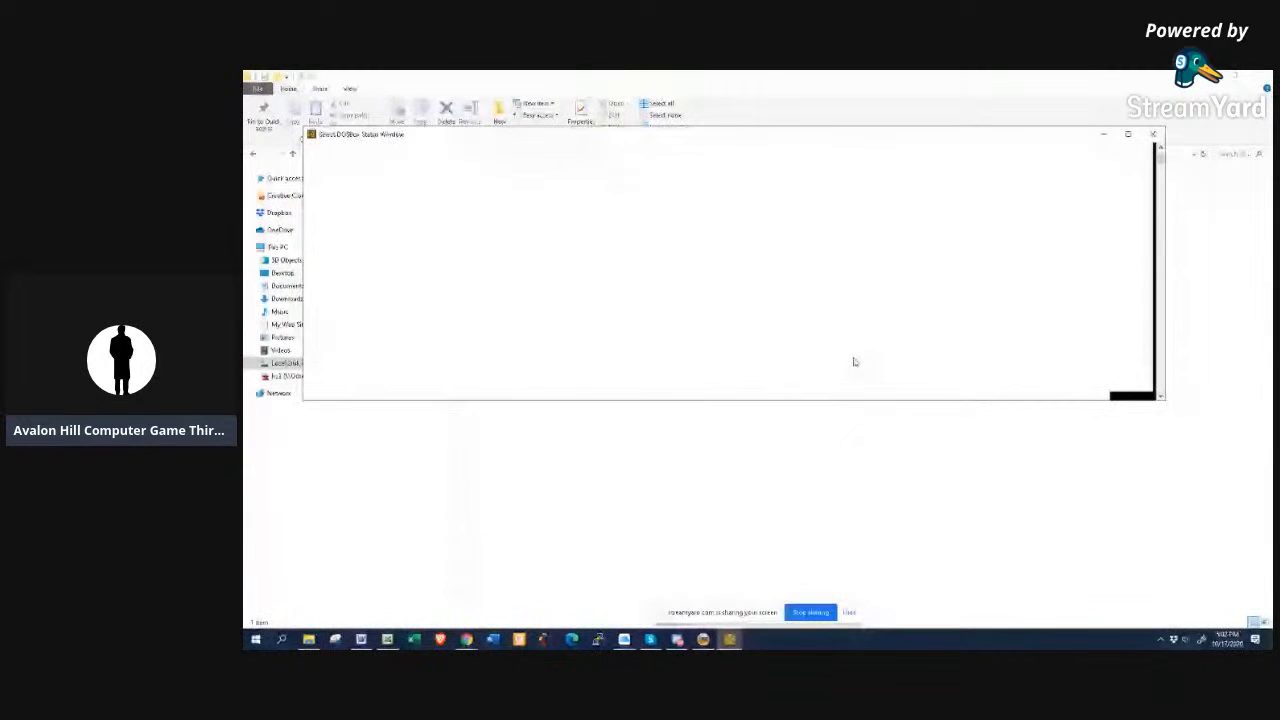
pyautogui.scroll(11, 1026, 251)
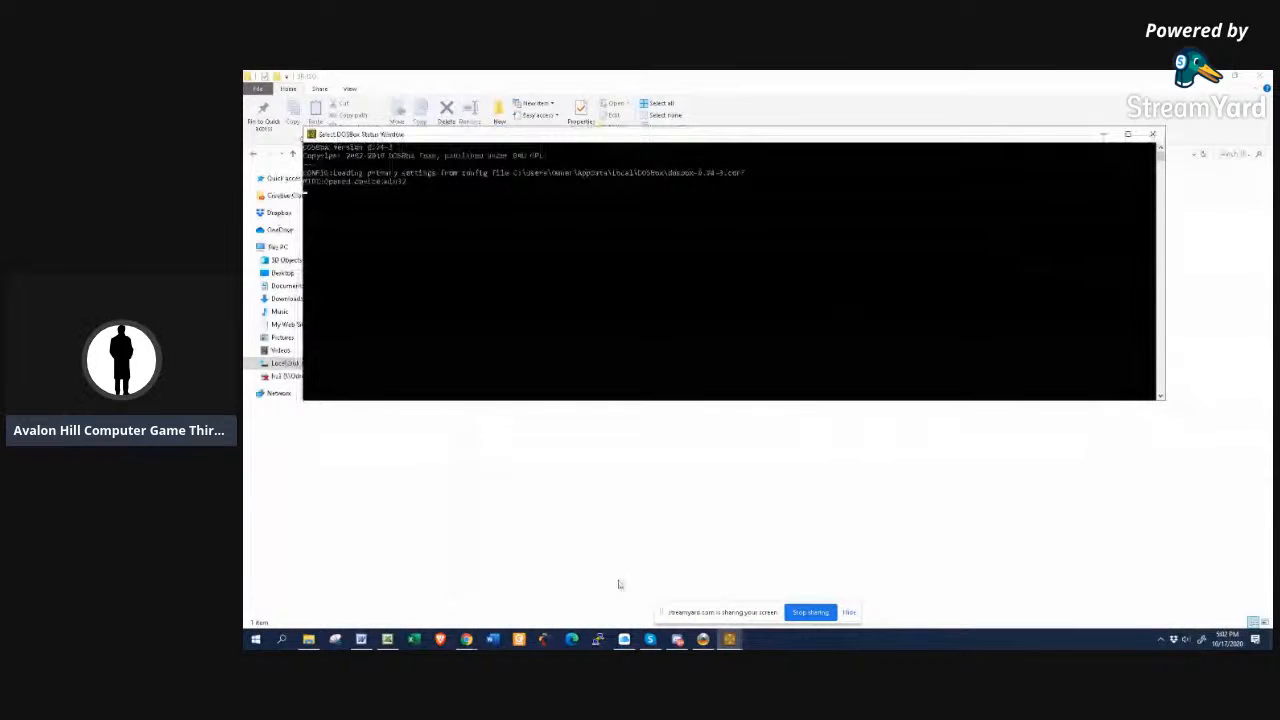
pyautogui.moveTo(460, 267); pyautogui.dragTo(460, 275)
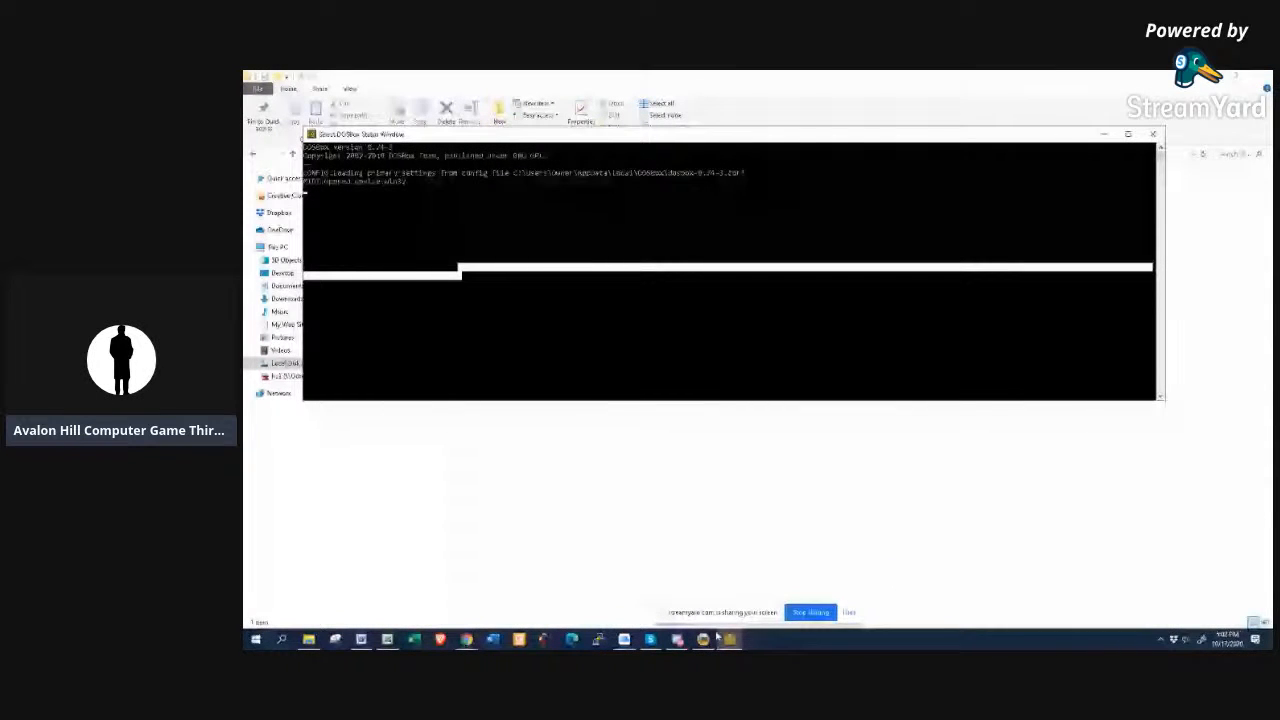
pyautogui.click(716, 638)
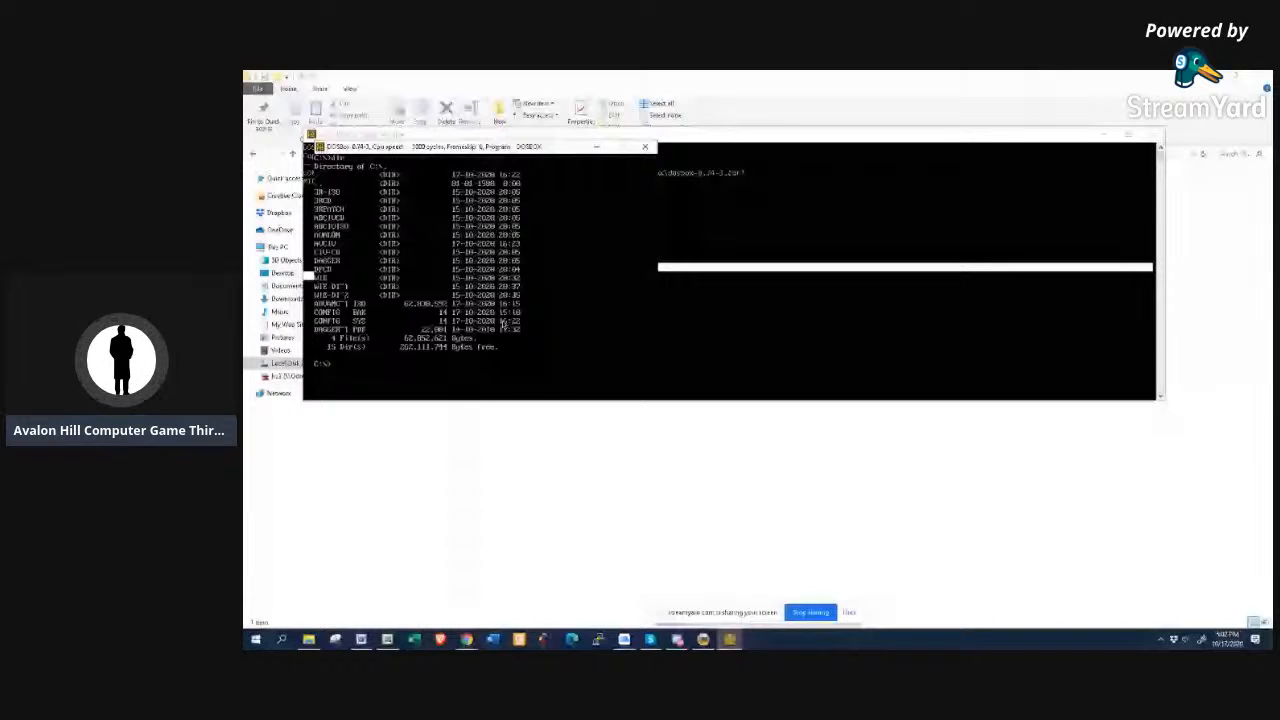
pyautogui.moveTo(480, 151); pyautogui.dragTo(583, 260)
# - Begin an imgmount command for drive D with a path into c:\dosgames, leaving it unexecuted
pyautogui.write('imgmount d c:')
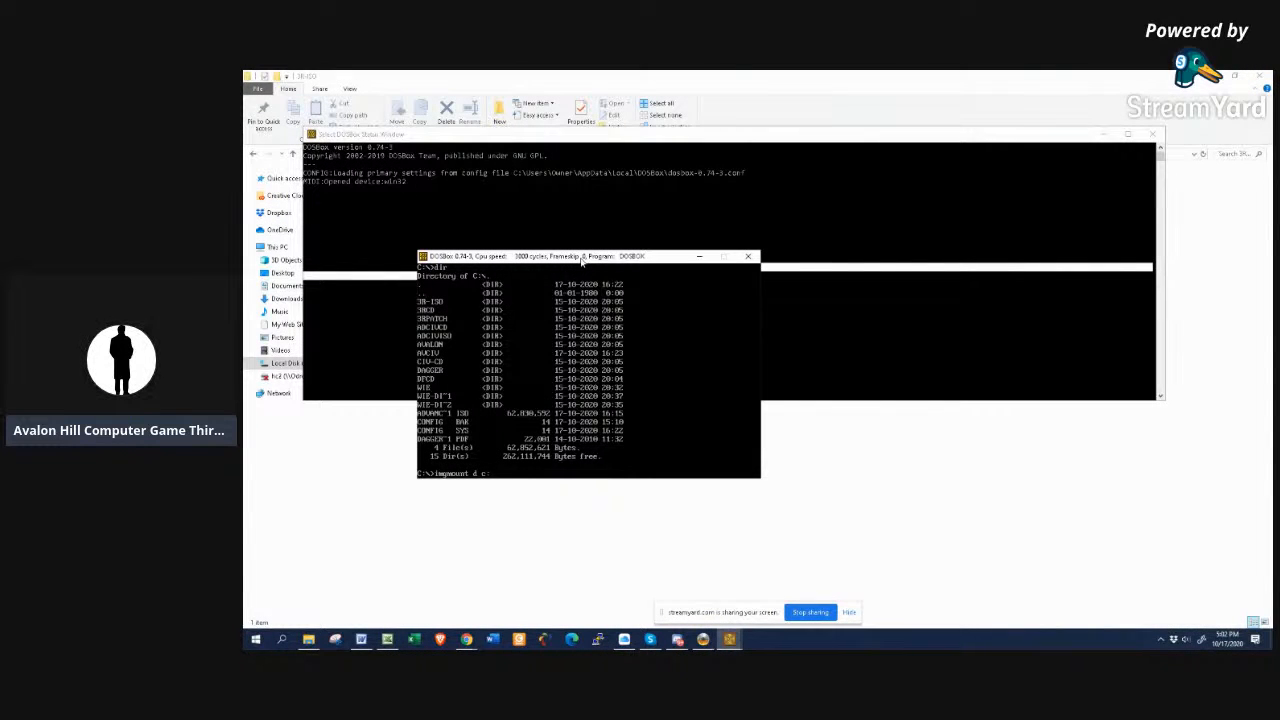
pyautogui.press('BackSpace')
pyautogui.press('BackSpace')
pyautogui.write('osgames')
# - Check the 3R-ISO folder's full path and the image file name in File Explorer, then return to the DOSBox prompt
pyautogui.click(308, 639)
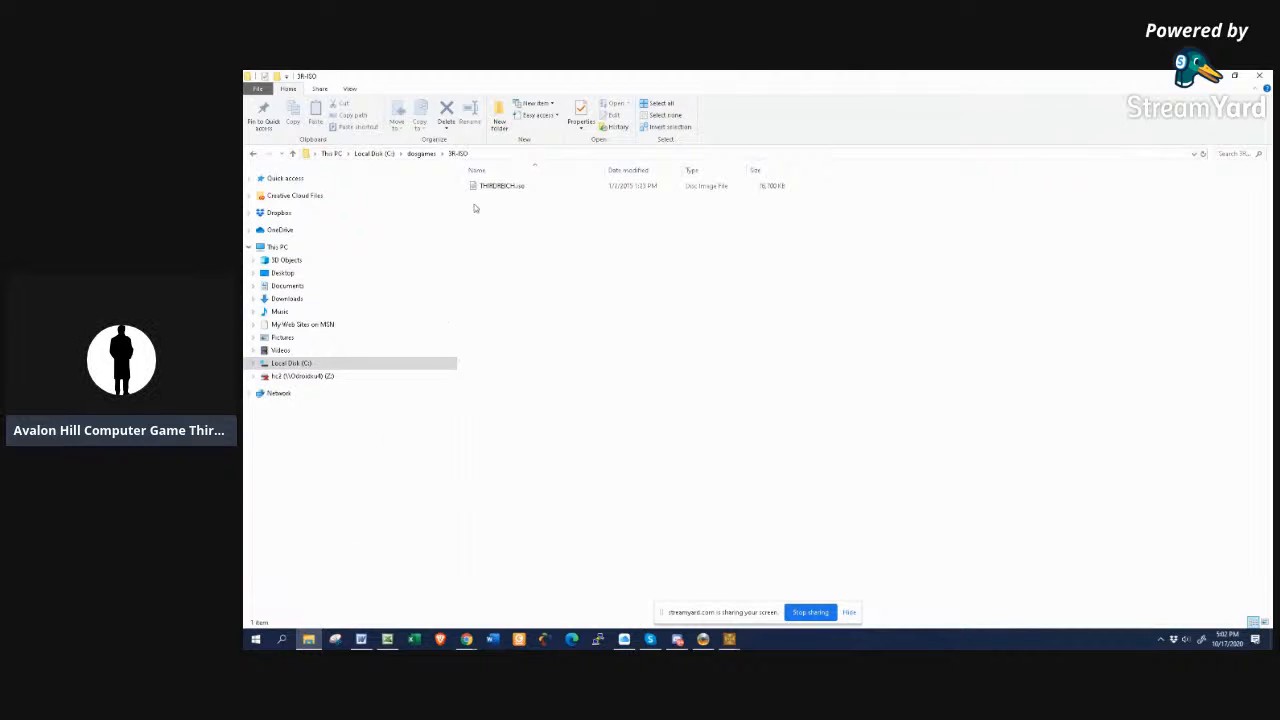
pyautogui.click(485, 154)
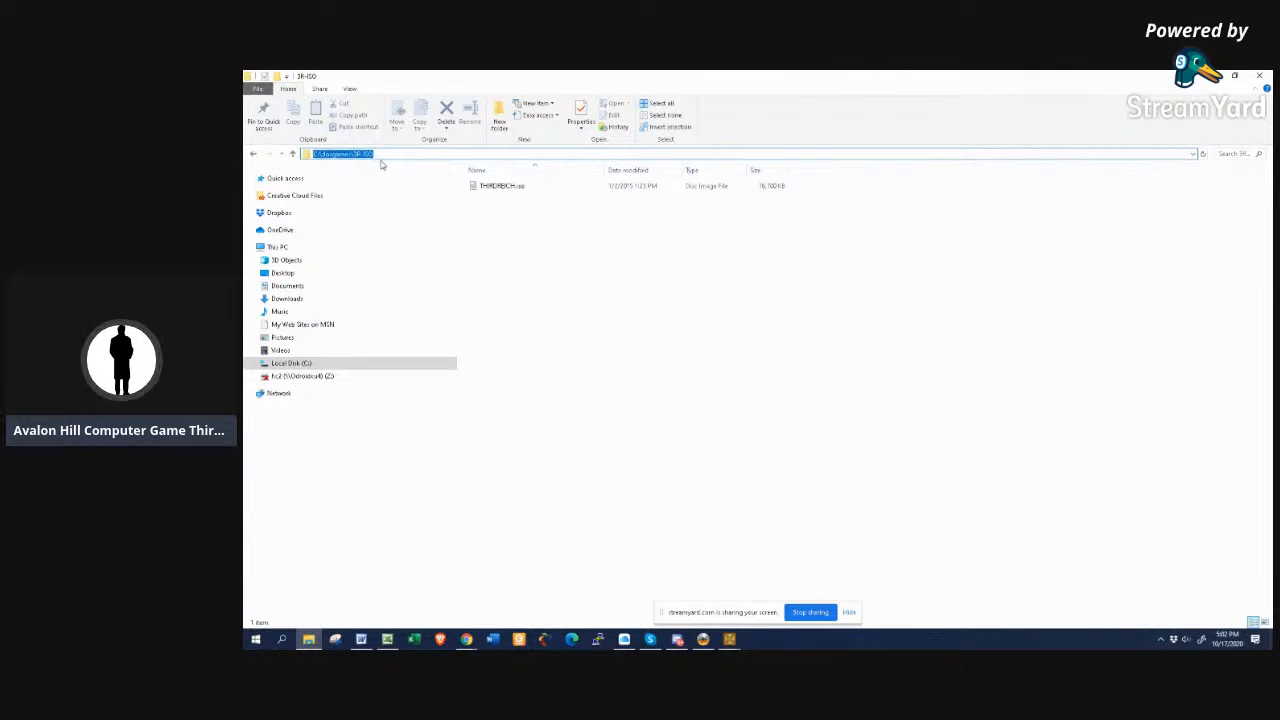
pyautogui.click(730, 640)
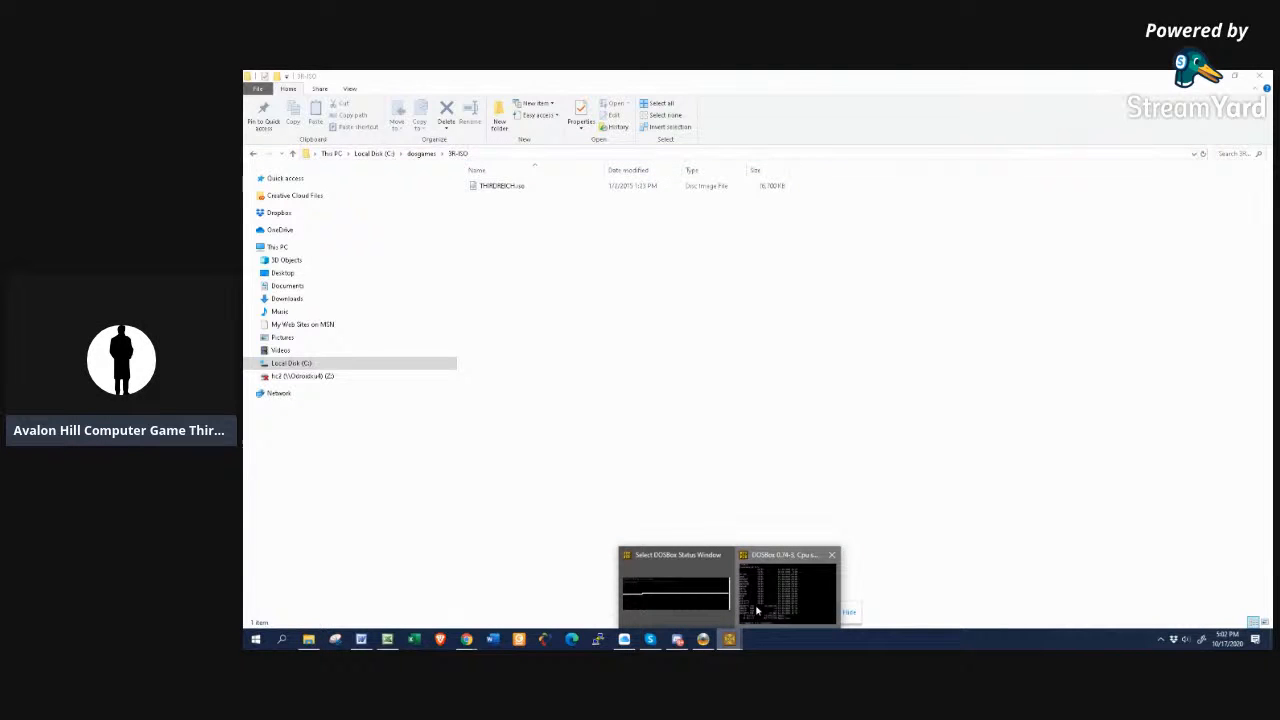
pyautogui.click(757, 608)
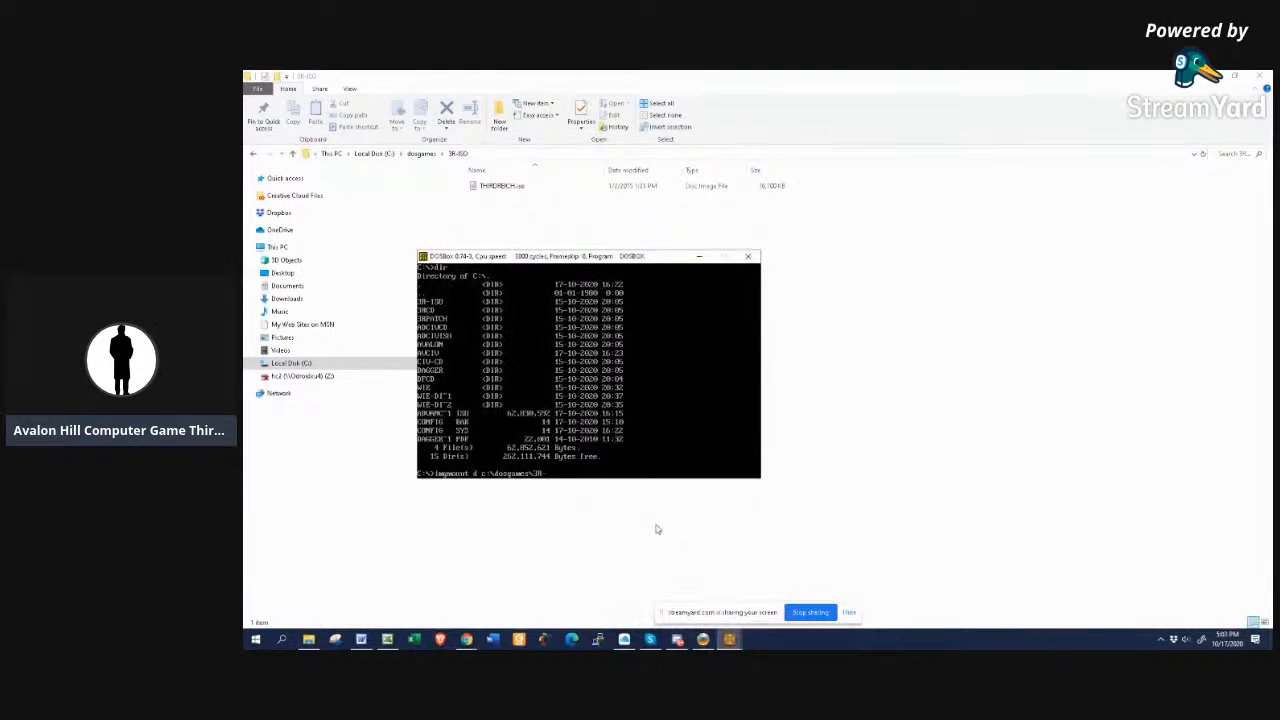
# - Complete the imgmount command with the path c:\dosgames\3R-ISO\THIRDREICH.iso and the option -t iso, and run it
pyautogui.write('-ISO')
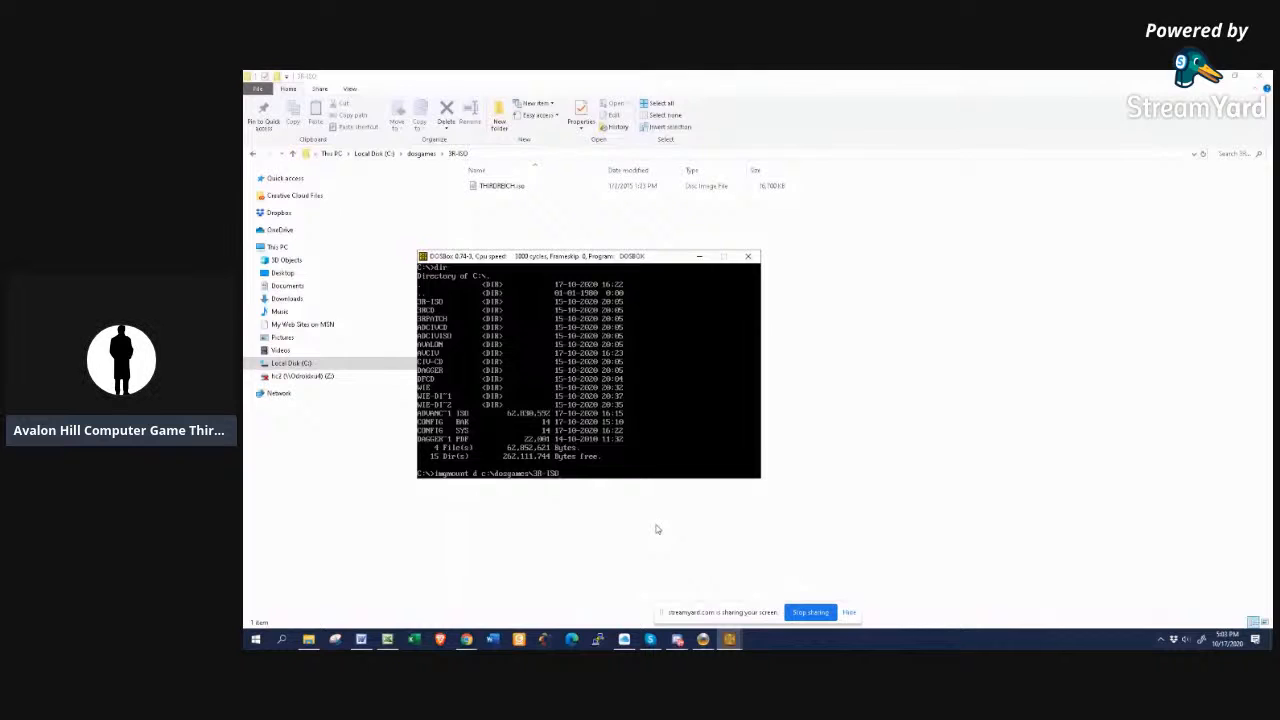
pyautogui.write('\\')
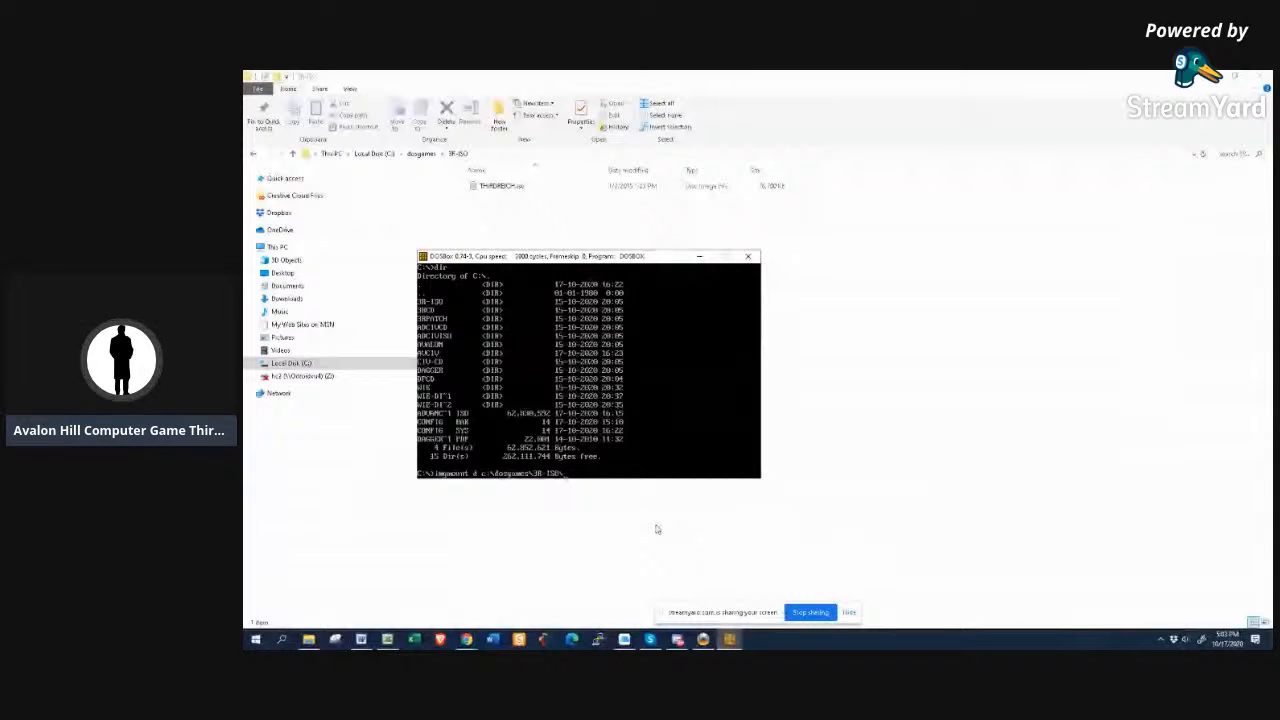
pyautogui.write('THIRDREICH.iso -t')
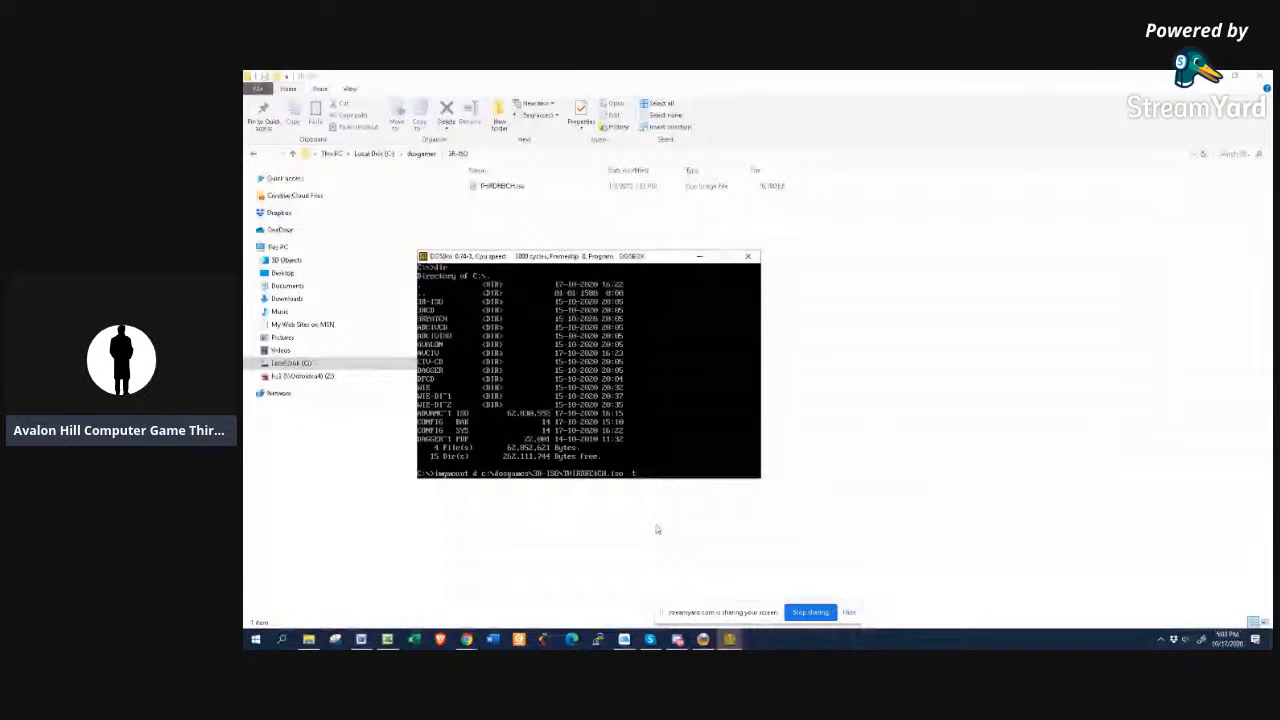
pyautogui.write('iso')
pyautogui.press('Return')
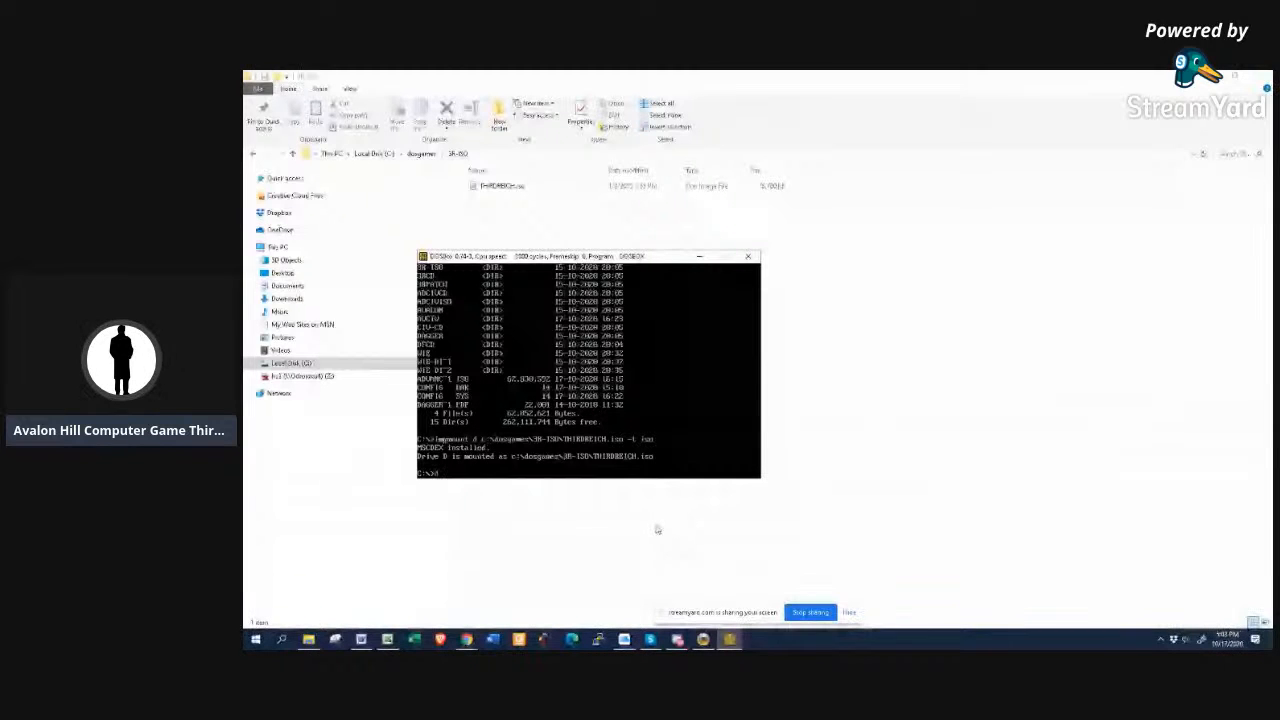
# - Switch to drive D and list the contents of the mounted game disc
pyautogui.write('d:')
pyautogui.press('Return')
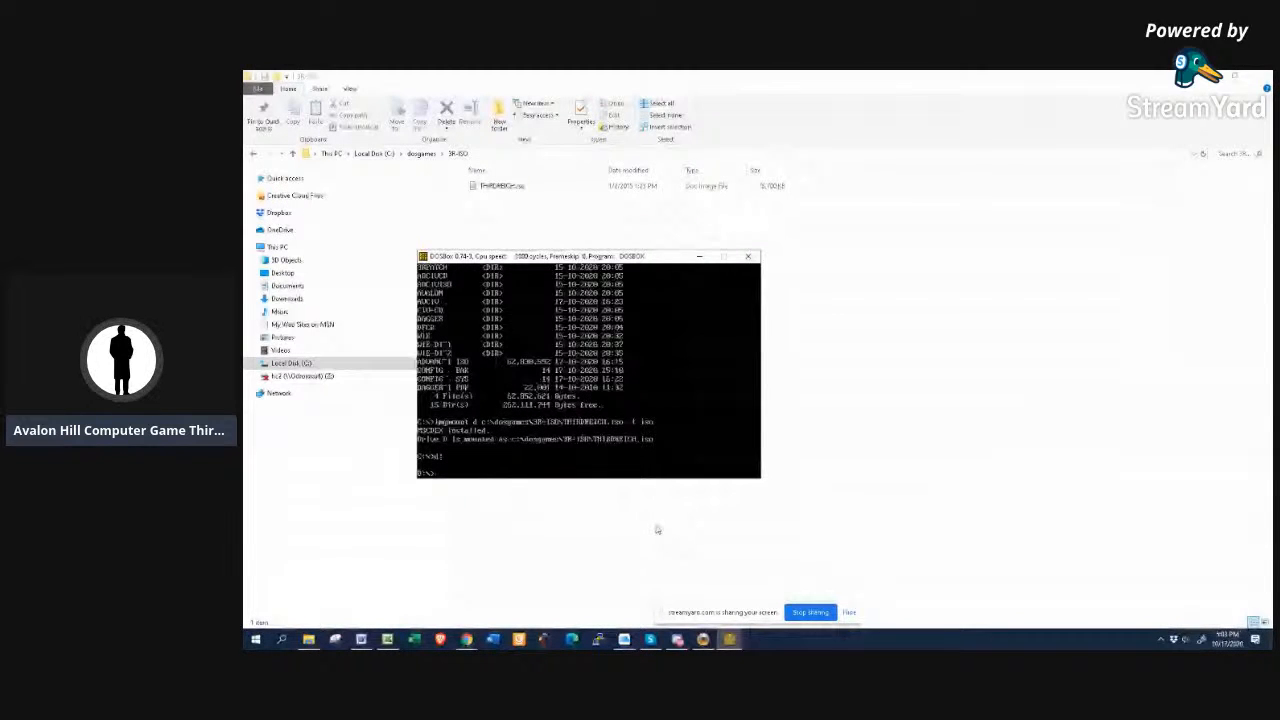
pyautogui.write('dir')
pyautogui.press('Return')
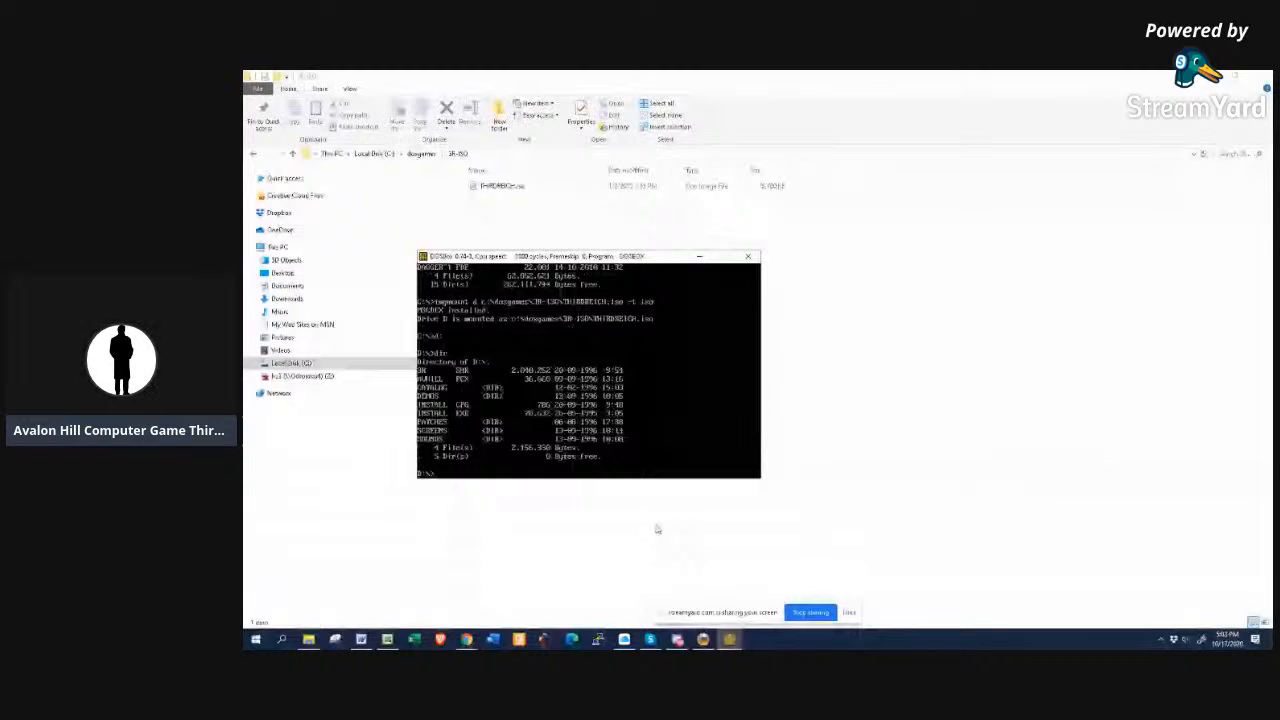
# - Run the install program from drive D to start the Third Reich installation
pyautogui.write('install')
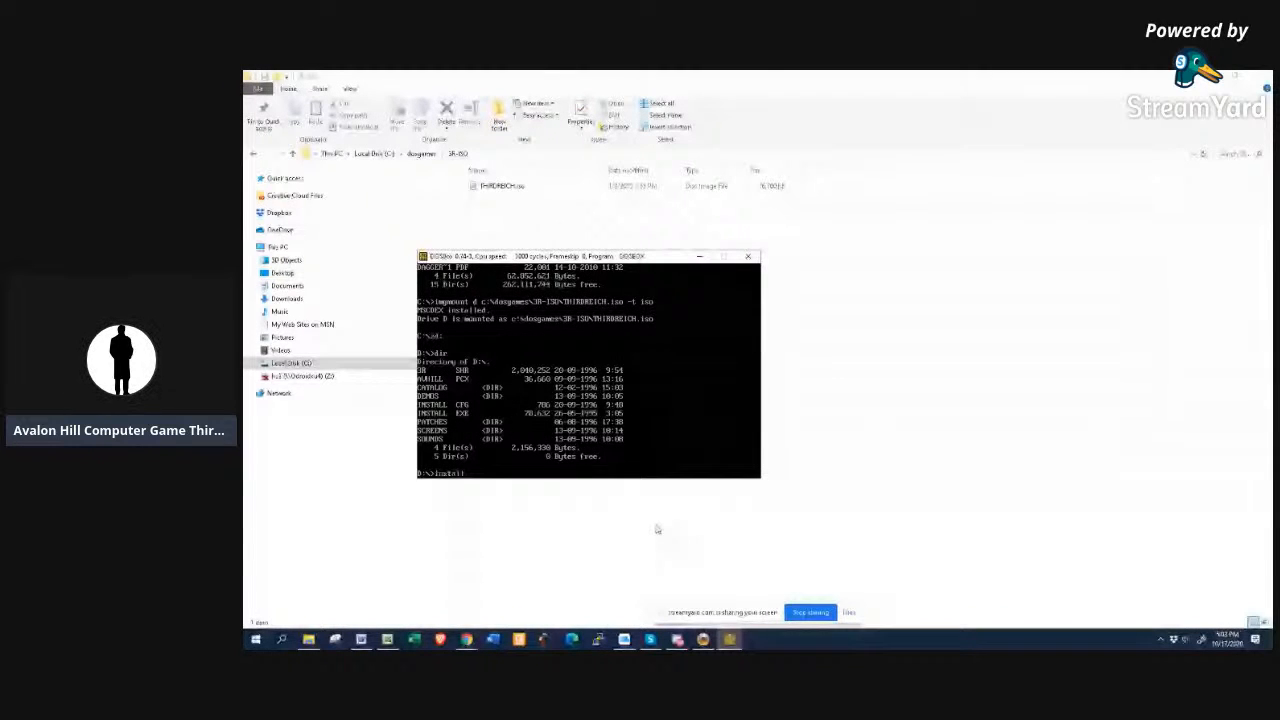
pyautogui.press('Return')
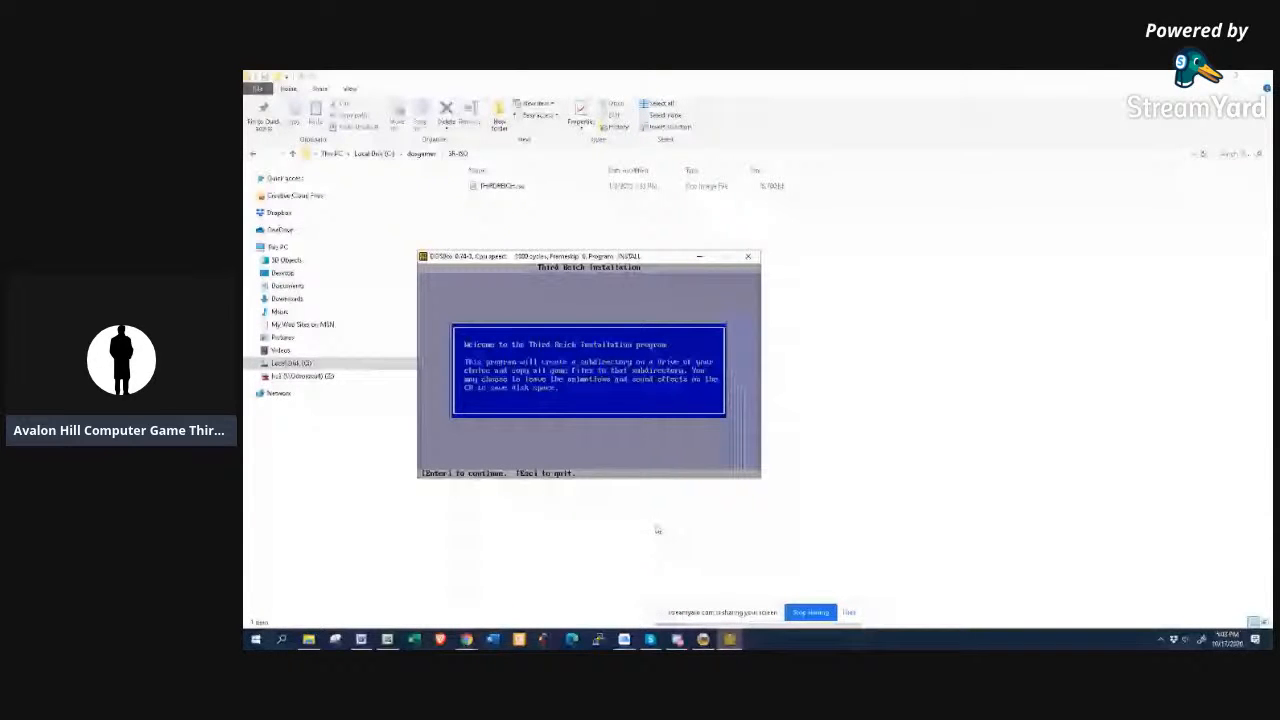
# - Continue past the installer's welcome page and set the installation destination to C:\3RTEST
pyautogui.press('Return')
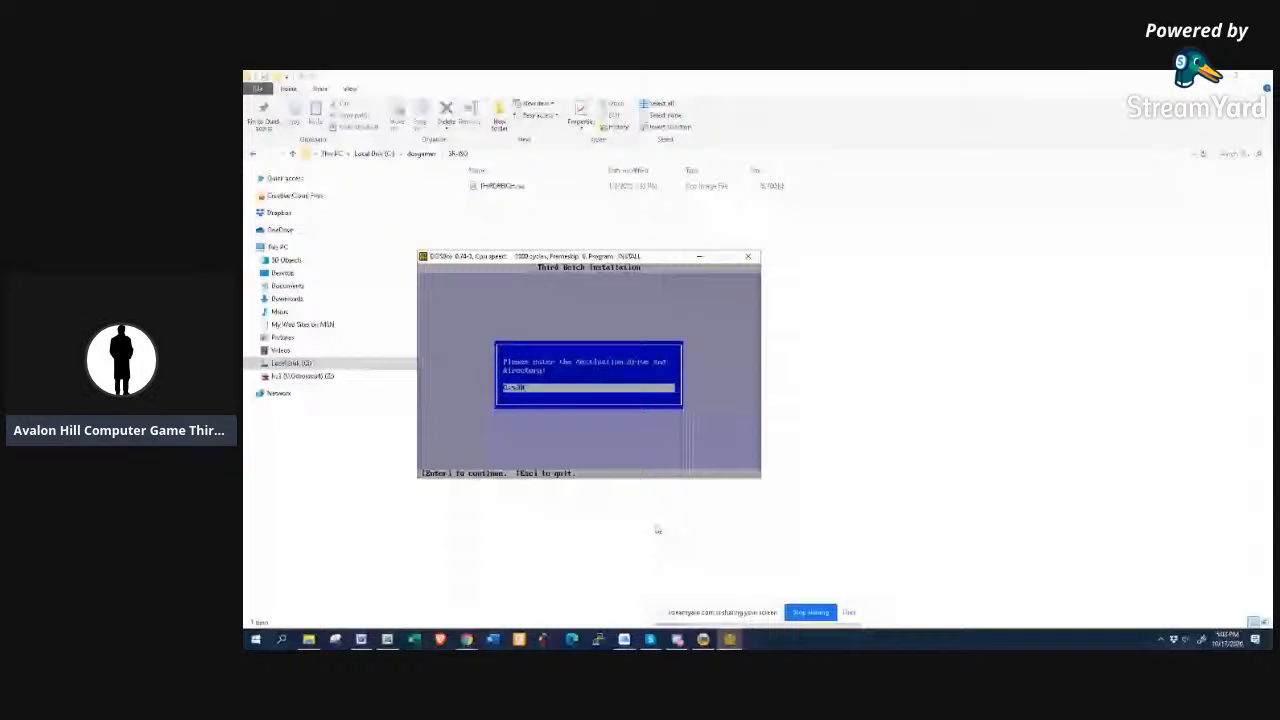
pyautogui.write('TEST')
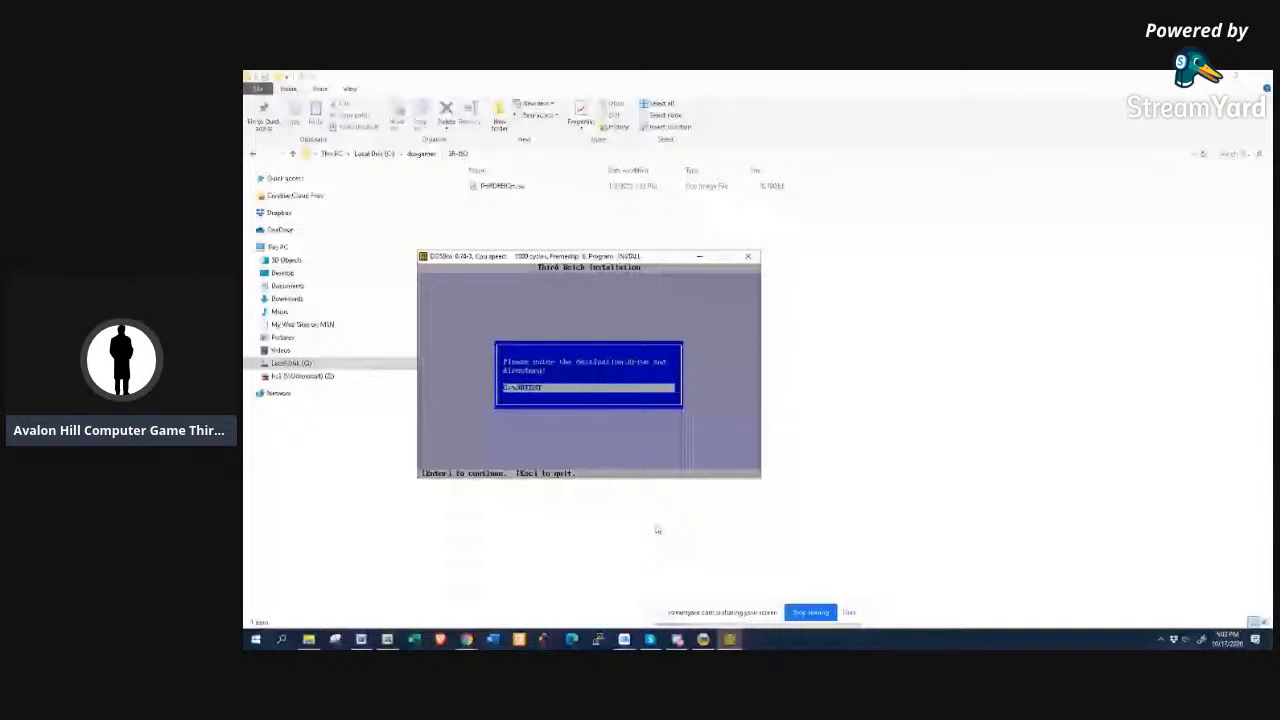
pyautogui.press('Return')
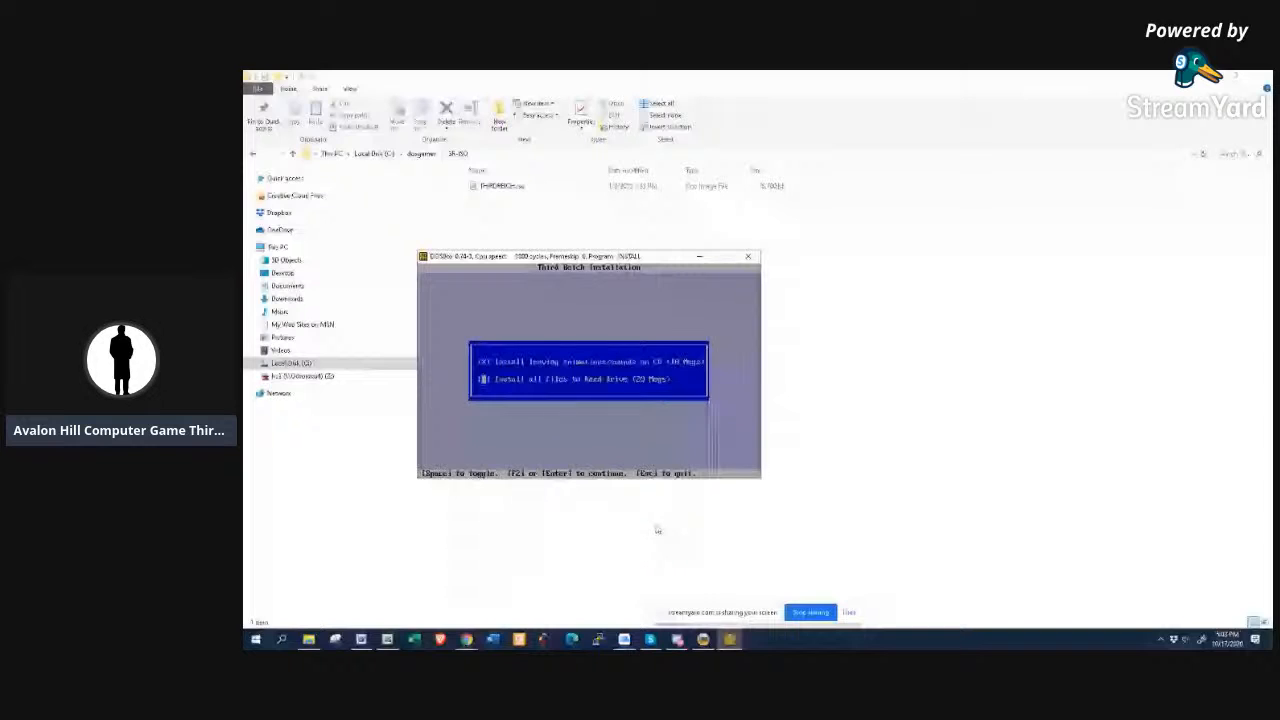
# - Choose to install all files to the hard drive, run the installation and continue past the readme text
pyautogui.press('space')
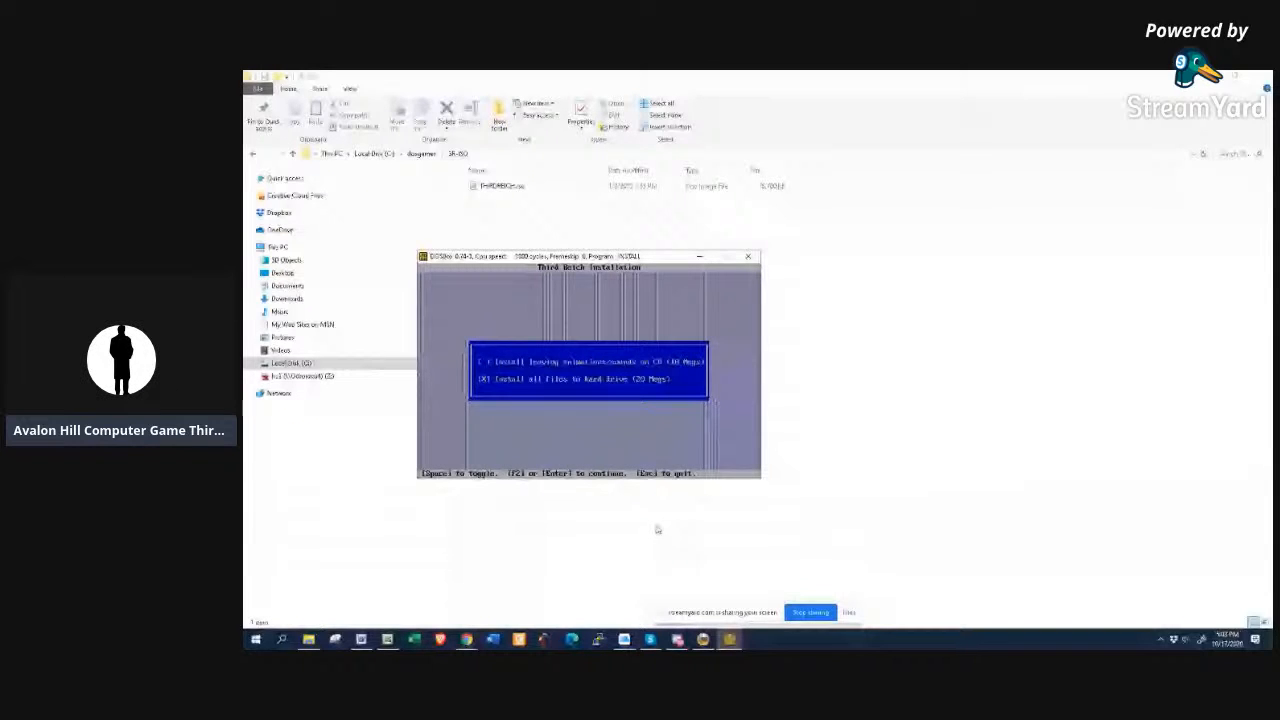
pyautogui.press('Return')
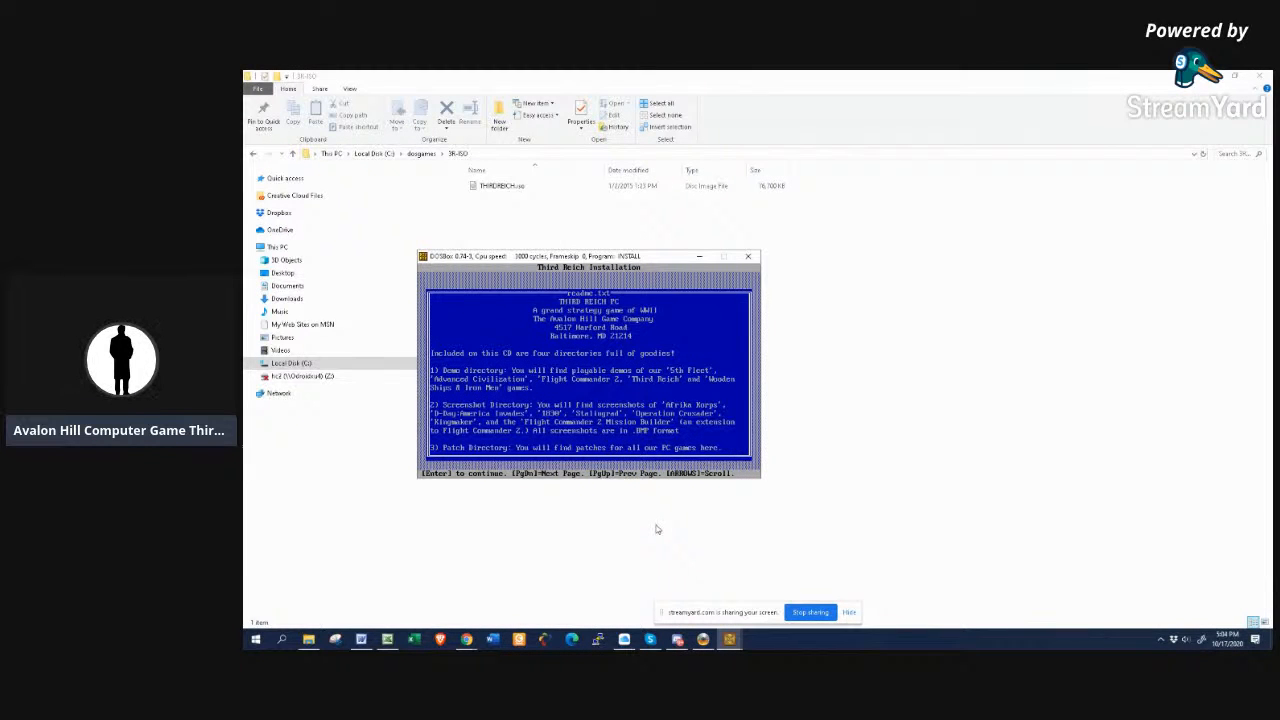
pyautogui.press('Return')
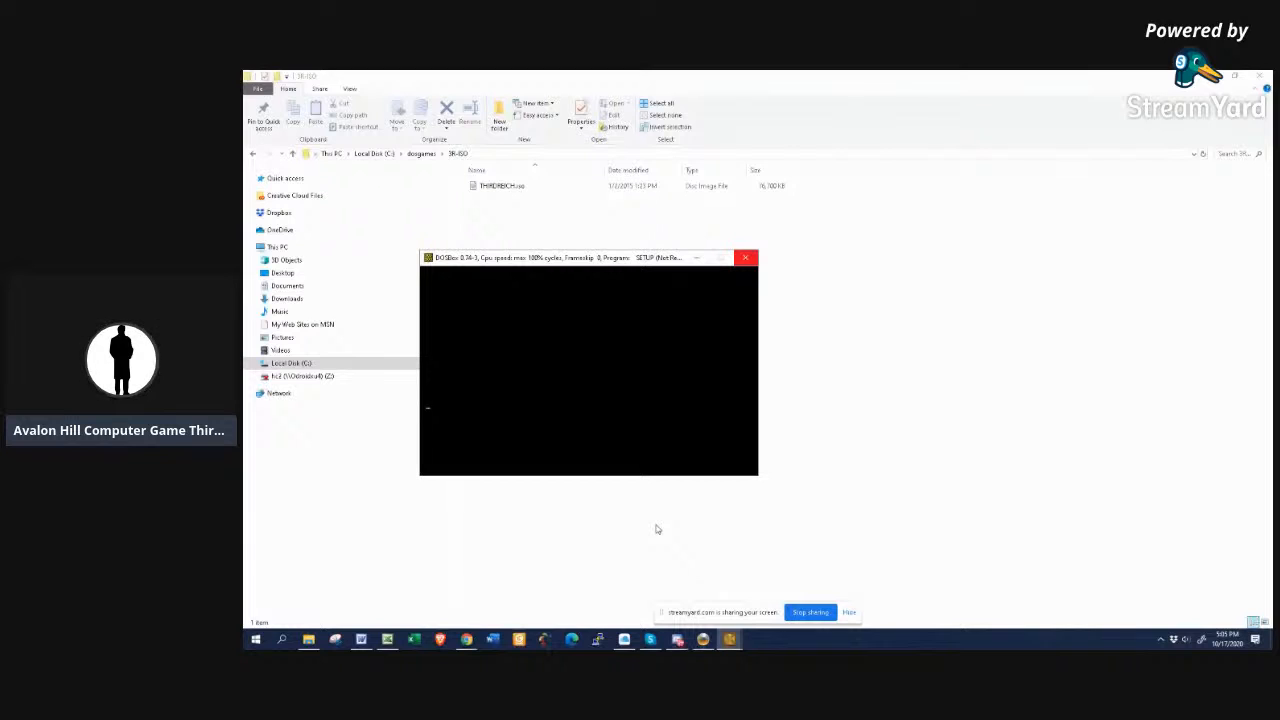
# - Bring up the unresponsive DOSBox setup window, close it and begin a fresh DOSBox session
pyautogui.moveTo(730, 638)
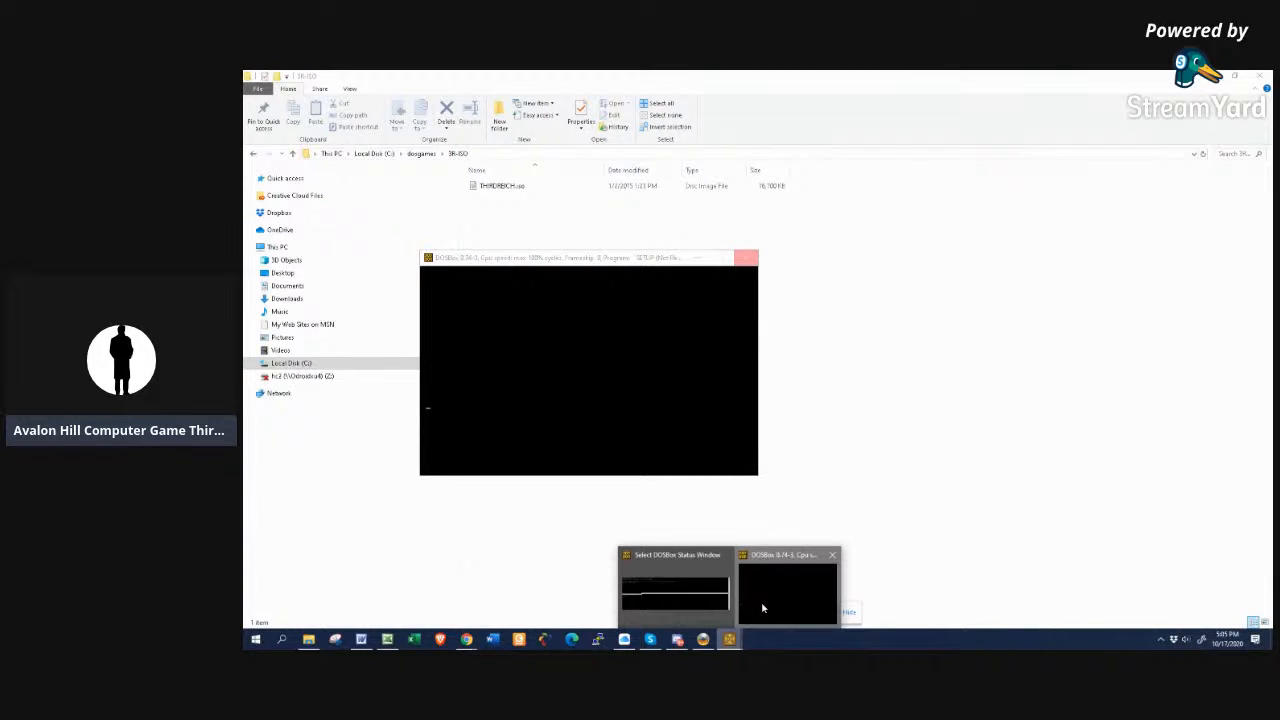
pyautogui.click(761, 601)
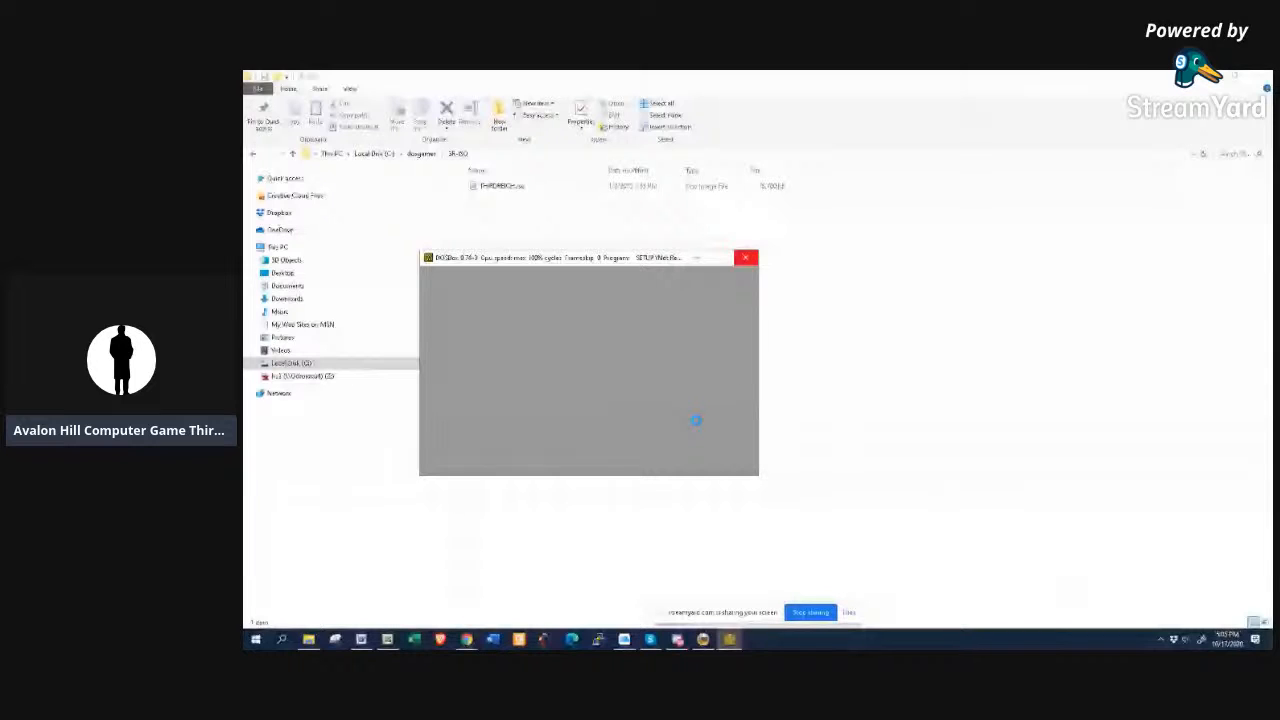
pyautogui.click(567, 401)
pyautogui.click(657, 392)
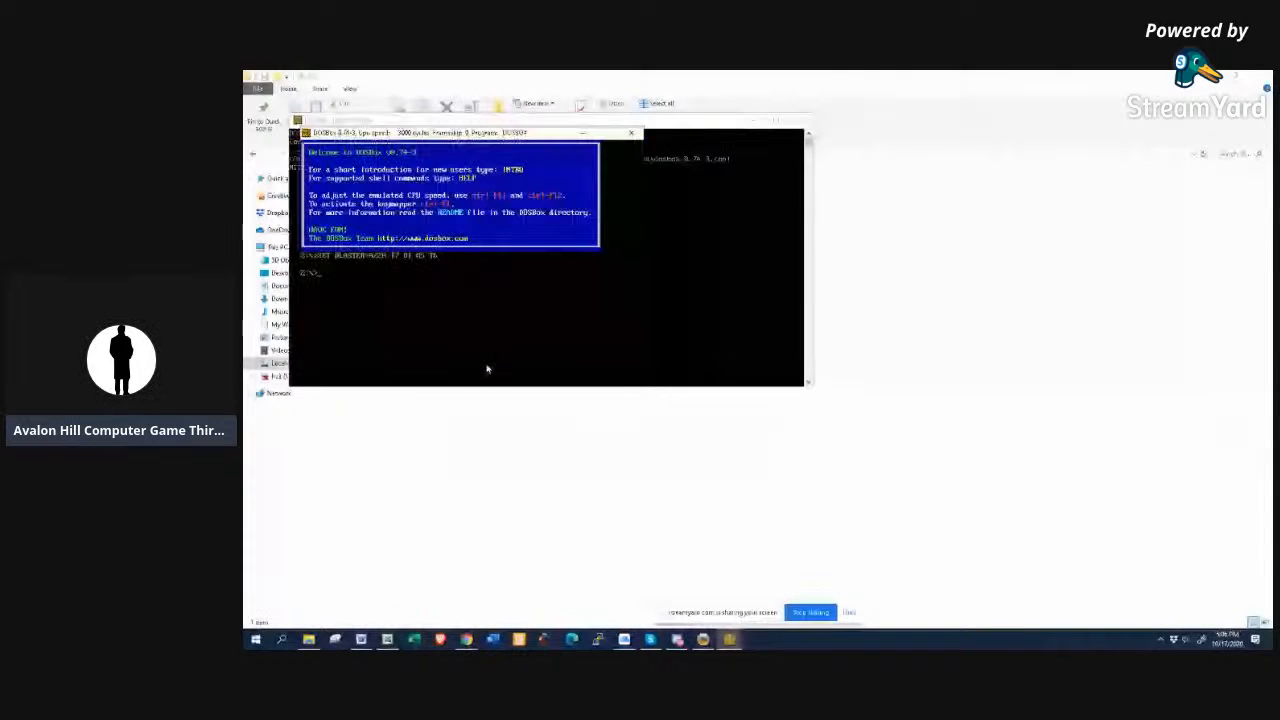
# - Mount the folder c:\dosgames as drive C at the DOSBox prompt
pyautogui.write('mou')
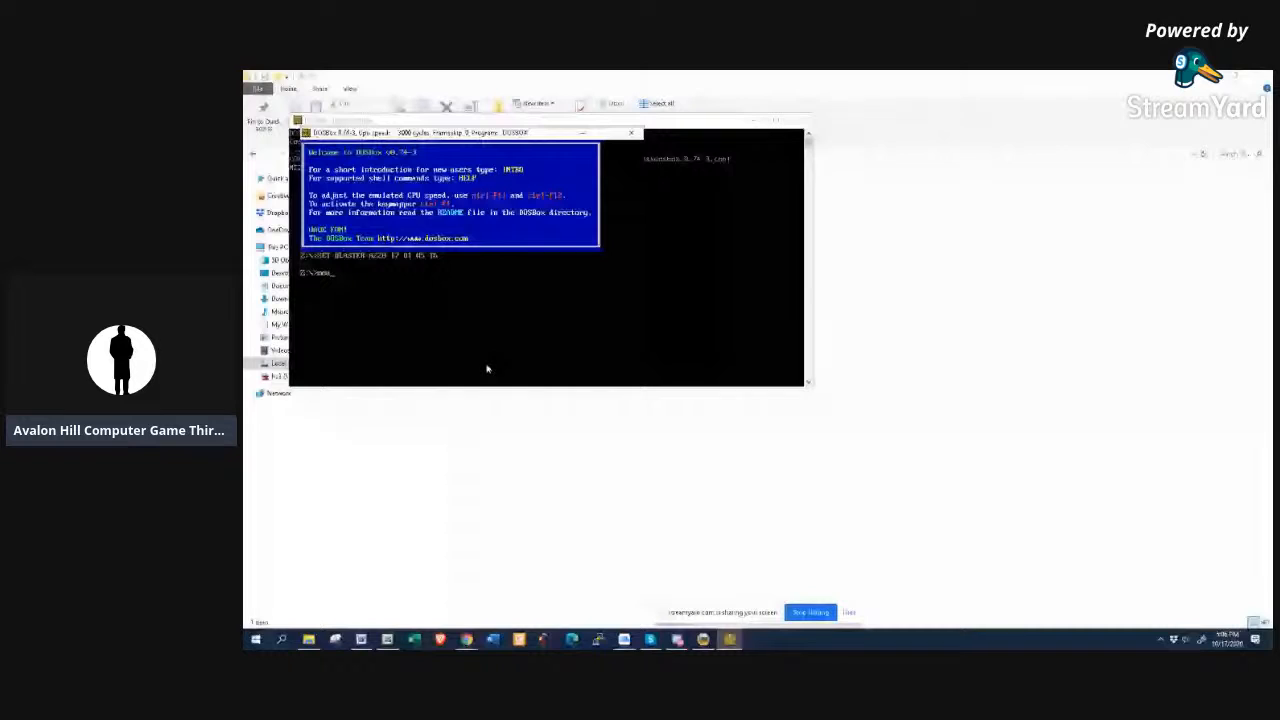
pyautogui.write('nt c c:\\dosgames')
pyautogui.press('Return')
# - Mount the game's disc image c:\dosgames\3r-iso\THIRDREICH.ISO as drive D with imgmount
pyautogui.write('imgmount d')
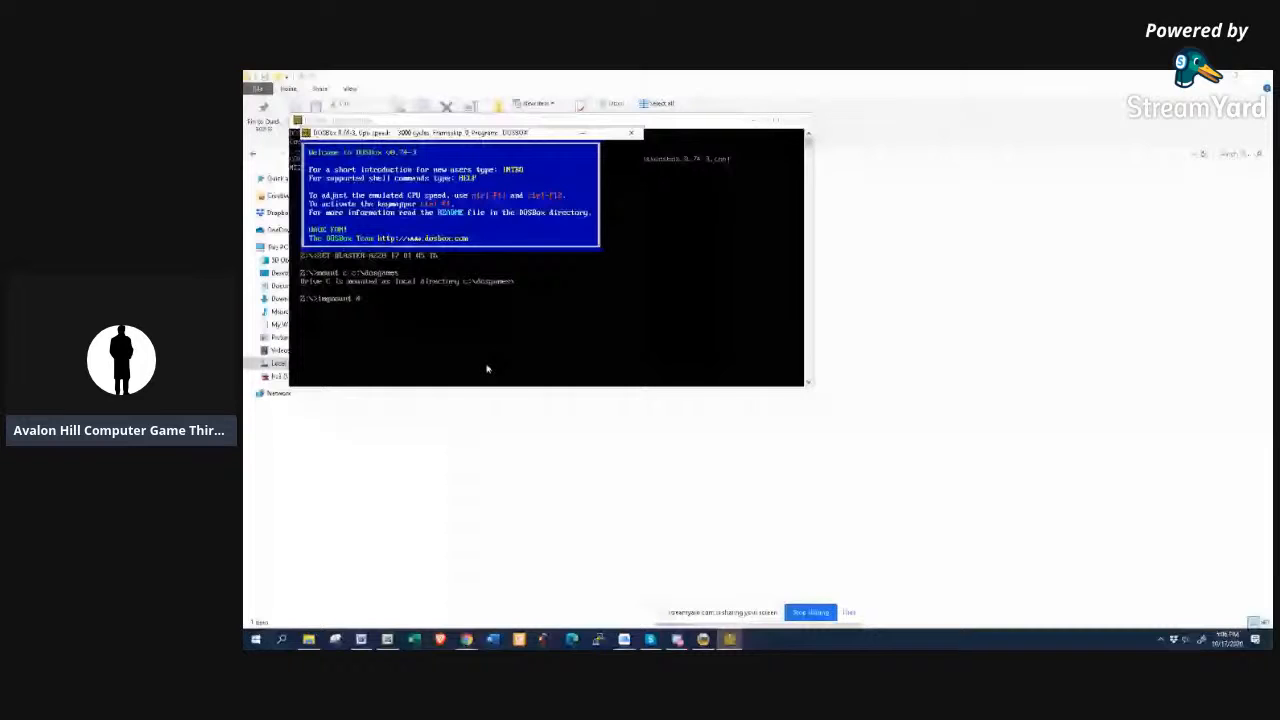
pyautogui.write('c:\\dosgames\\3r-iso\\THIRDREICH')
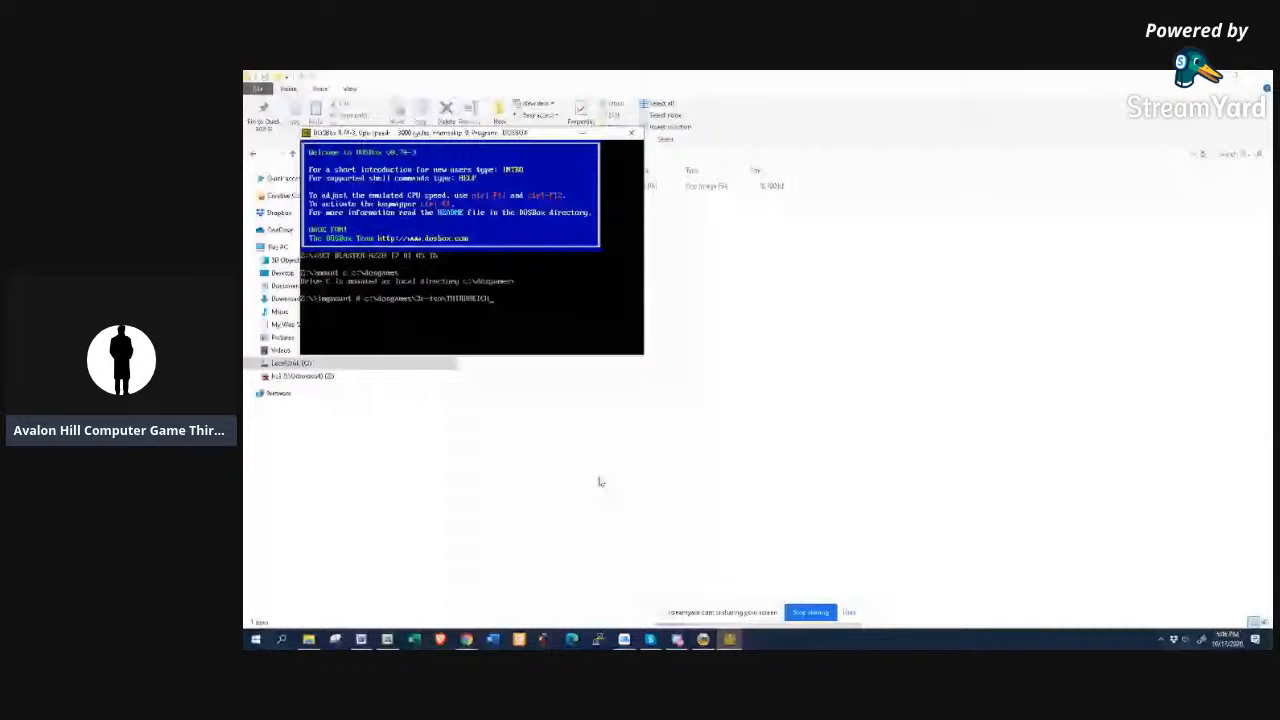
pyautogui.write('.ISO')
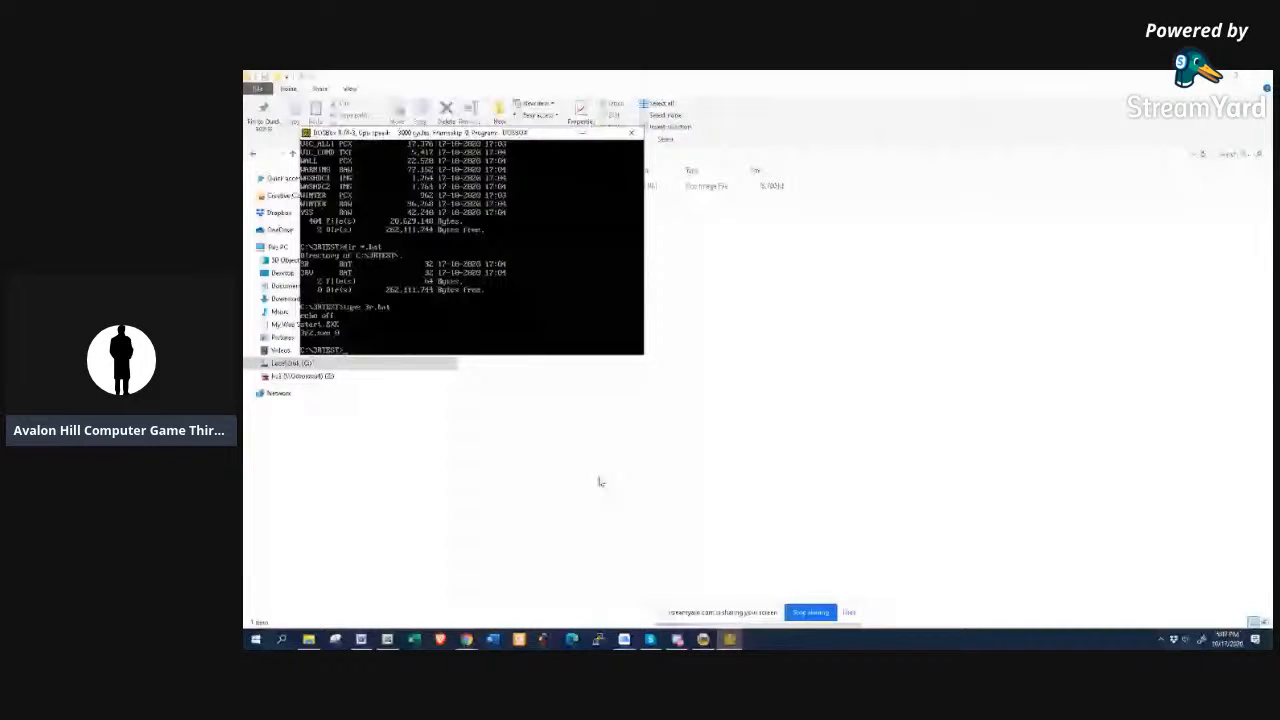
# - Launch Third Reich from the 3RTEST folder with the command 3r, continue to the scenario selection and exit the game
pyautogui.write('3r')
pyautogui.press('Return')
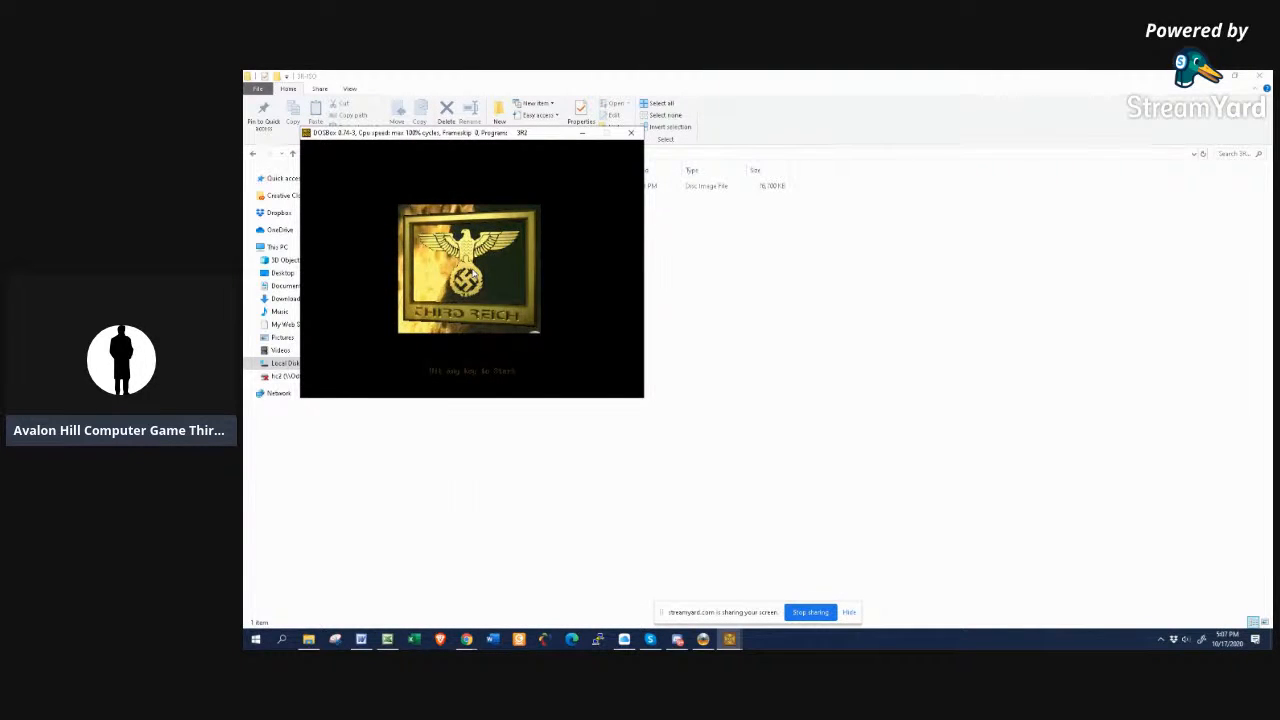
pyautogui.click(474, 273)
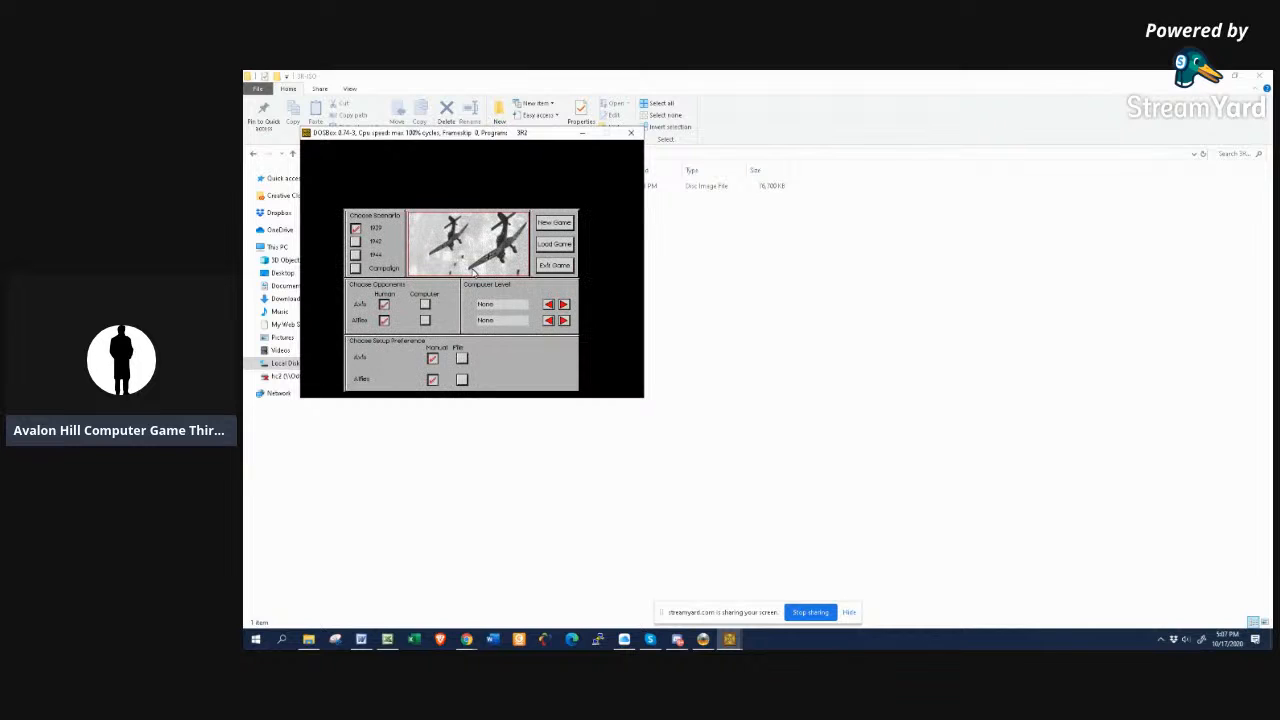
pyautogui.click(554, 265)
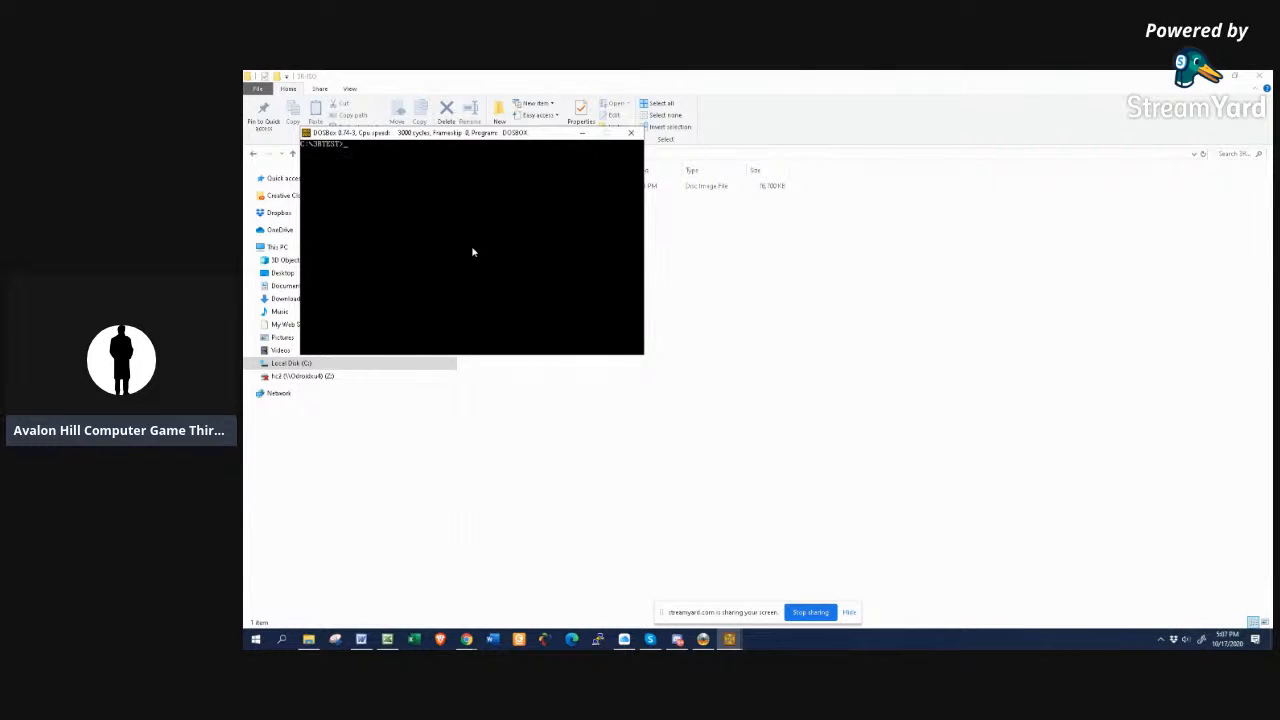
# - Leave the game and list the batch files in the 3RTEST folder with dir *.bat
pyautogui.write('dir ')
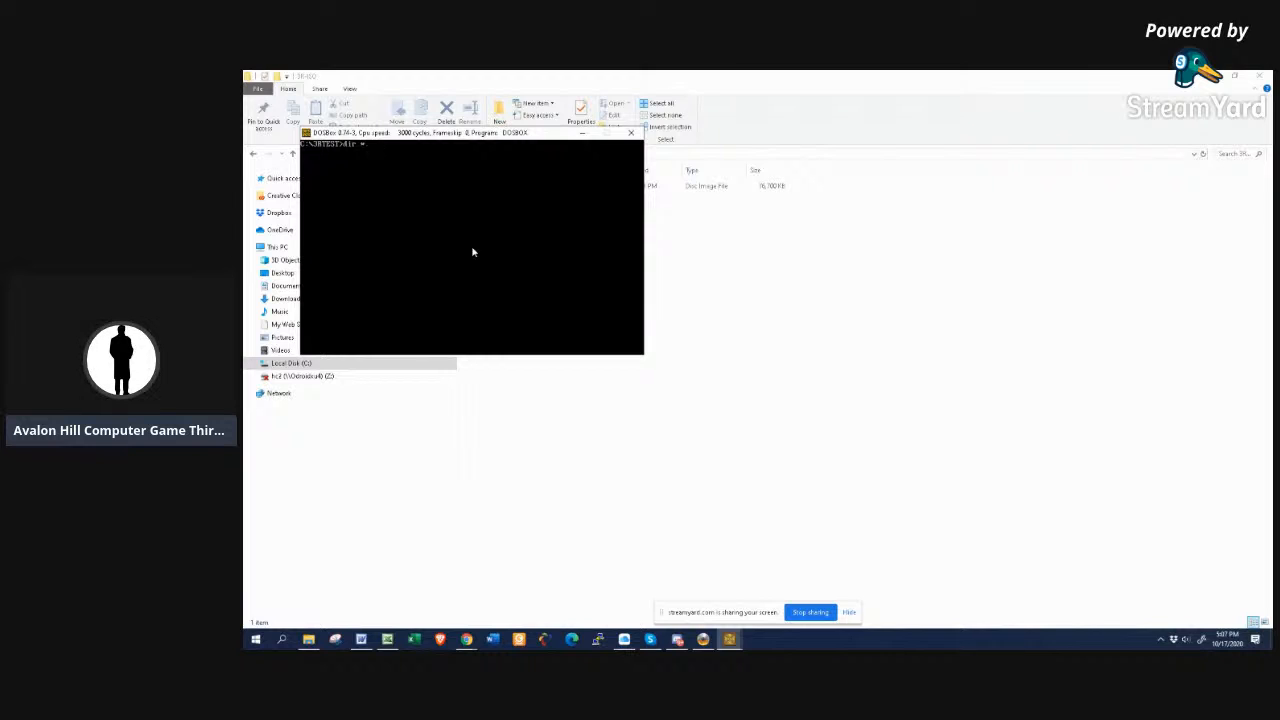
pyautogui.write('*.')
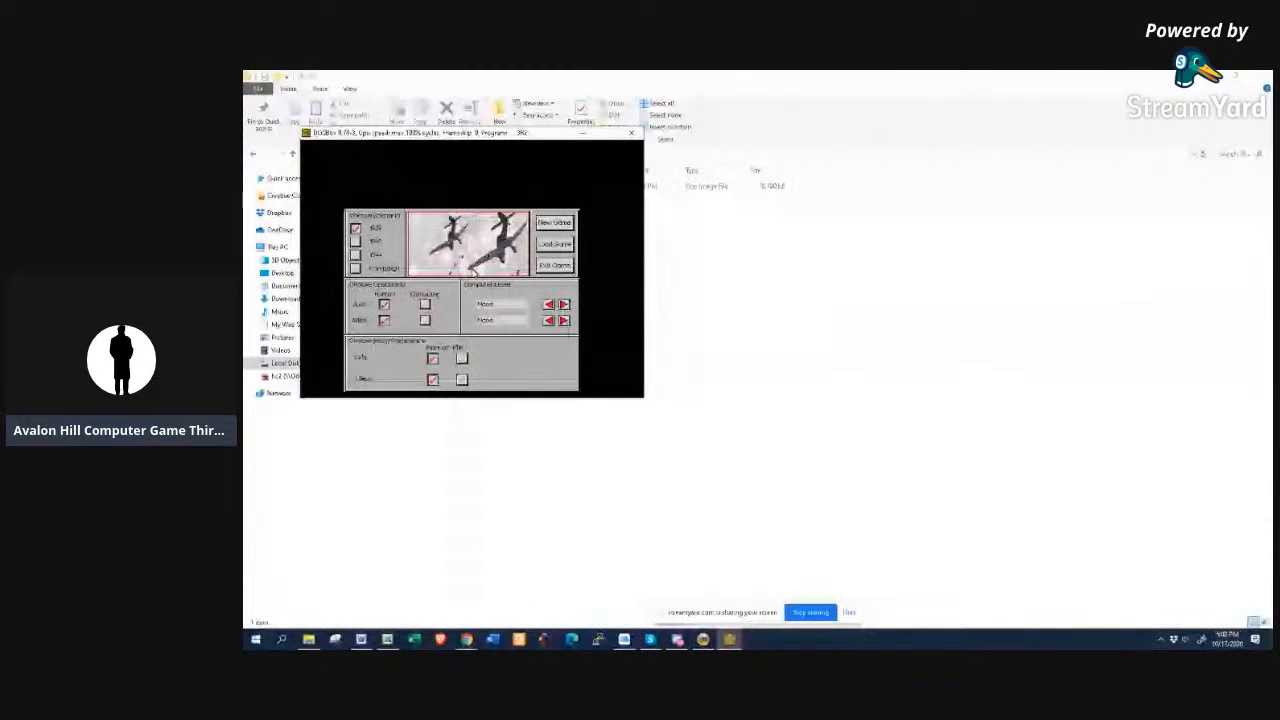
pyautogui.press('Escape')
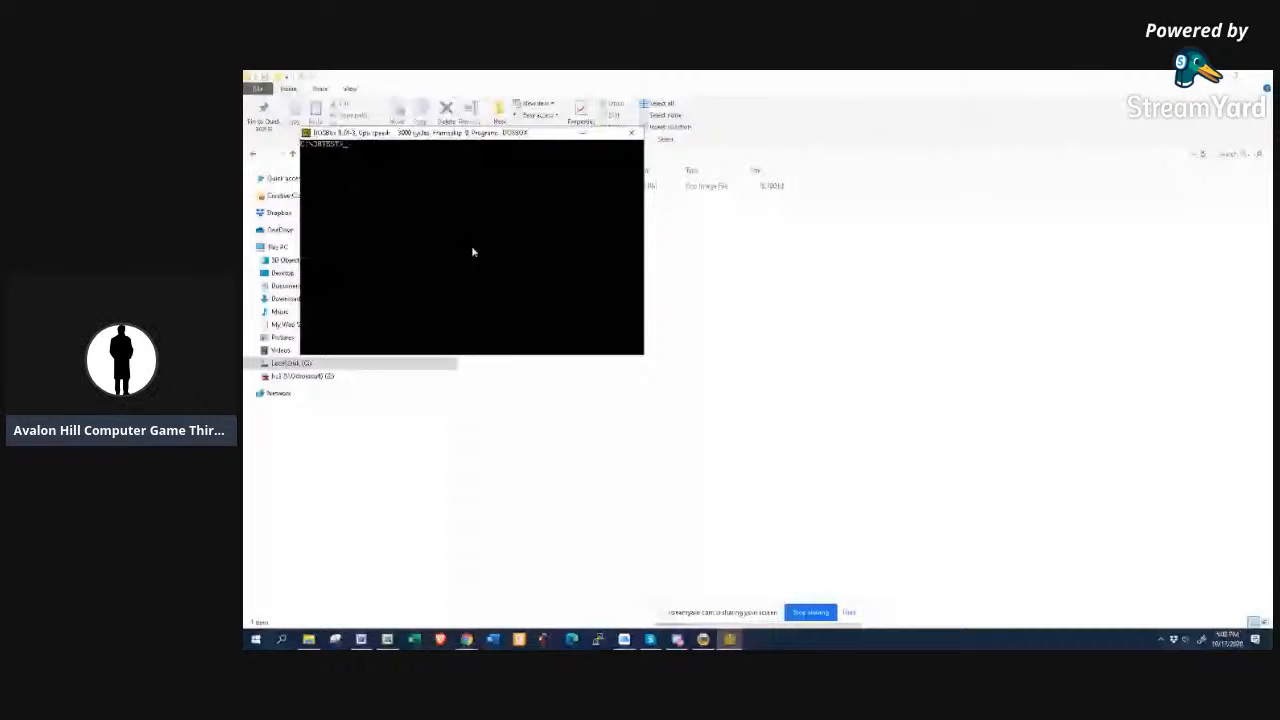
pyautogui.write('dir *.bat')
pyautogui.press('Return')
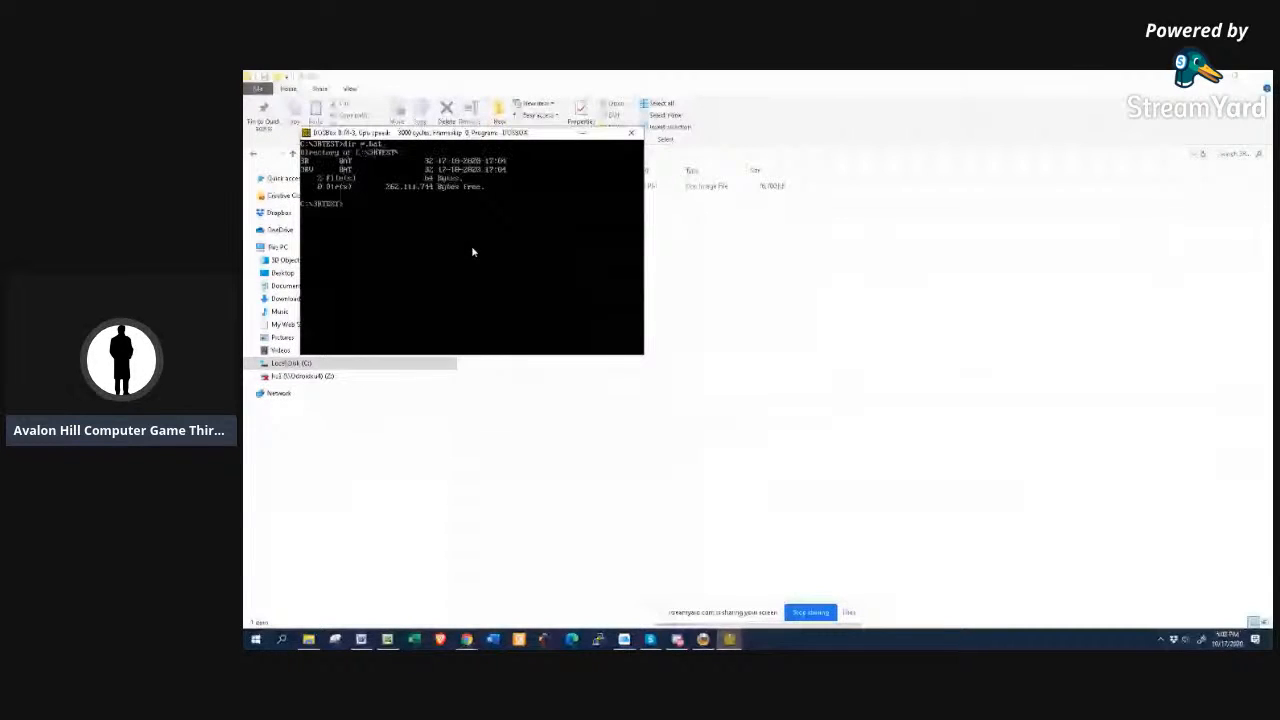
# - Display the contents of the batch files 3r.bat and 3rv.bat with the type command
pyautogui.write('type ')
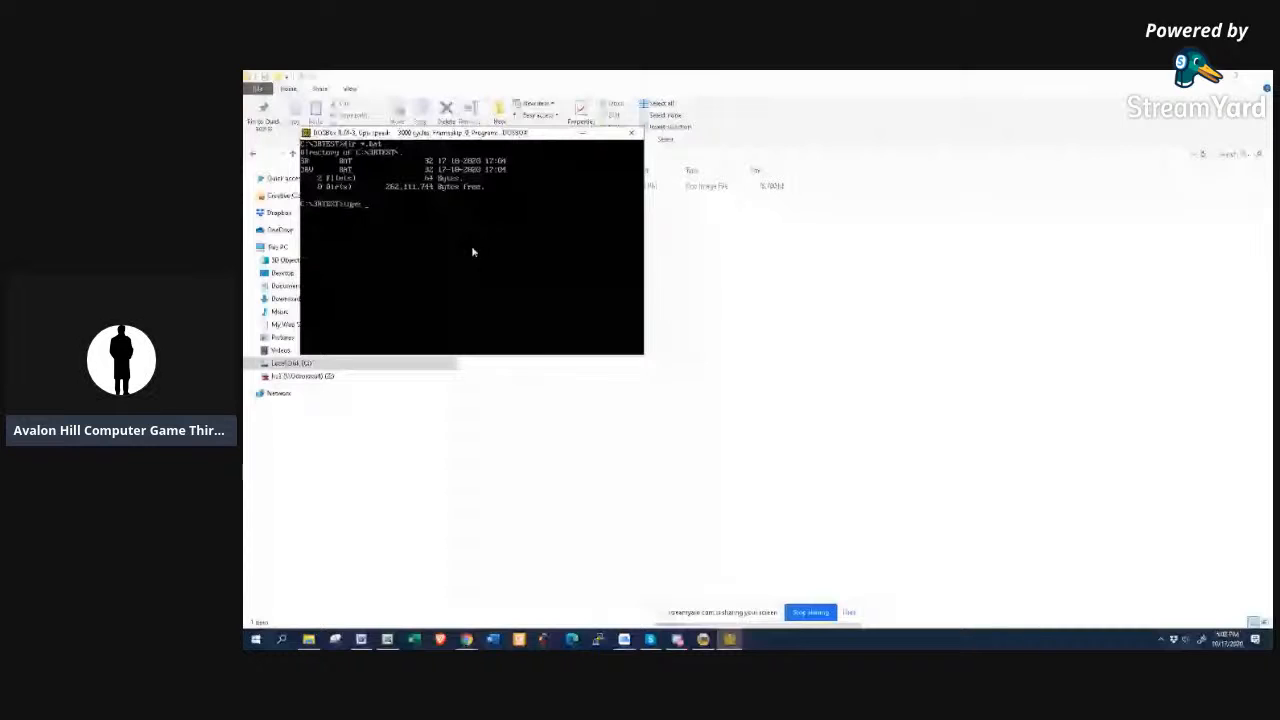
pyautogui.write('3r.bat')
pyautogui.press('Return')
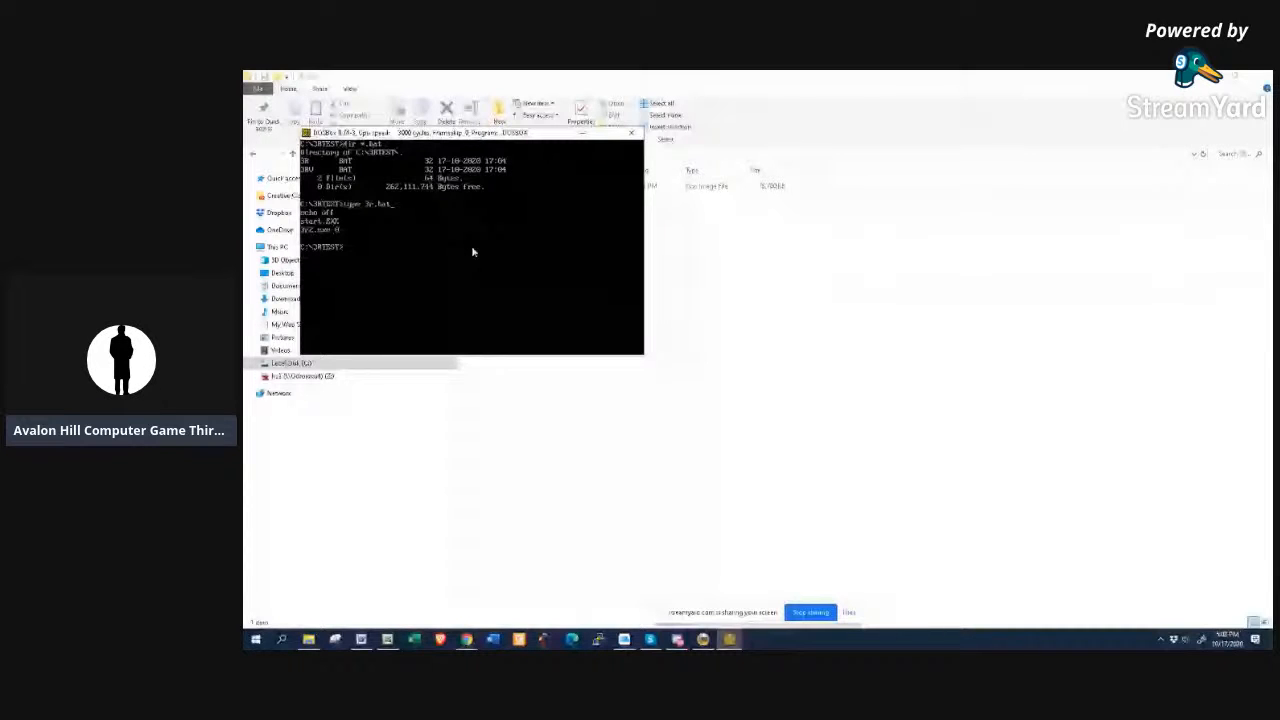
pyautogui.write('type 3rv.bat')
pyautogui.press('Return')
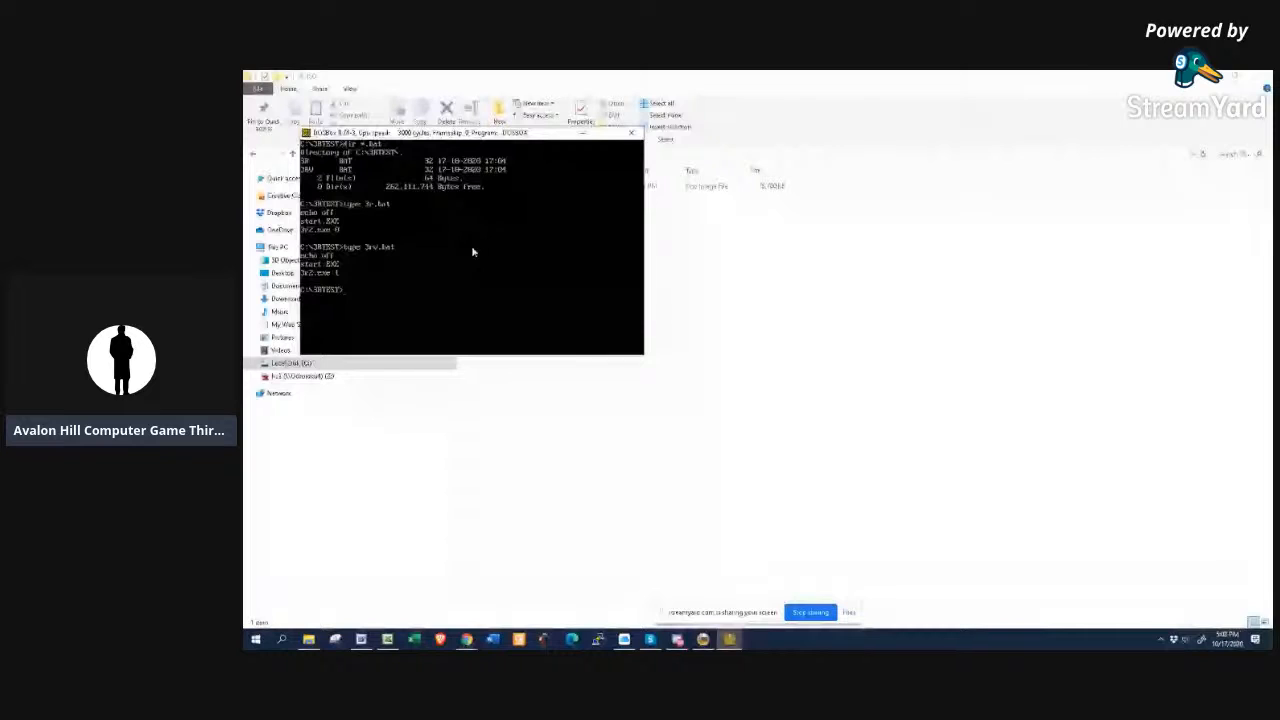
# - Page through the complete file listing of the 3RTEST folder with dir /p
pyautogui.write('dir /p')
pyautogui.press('Return')
pyautogui.press('space')
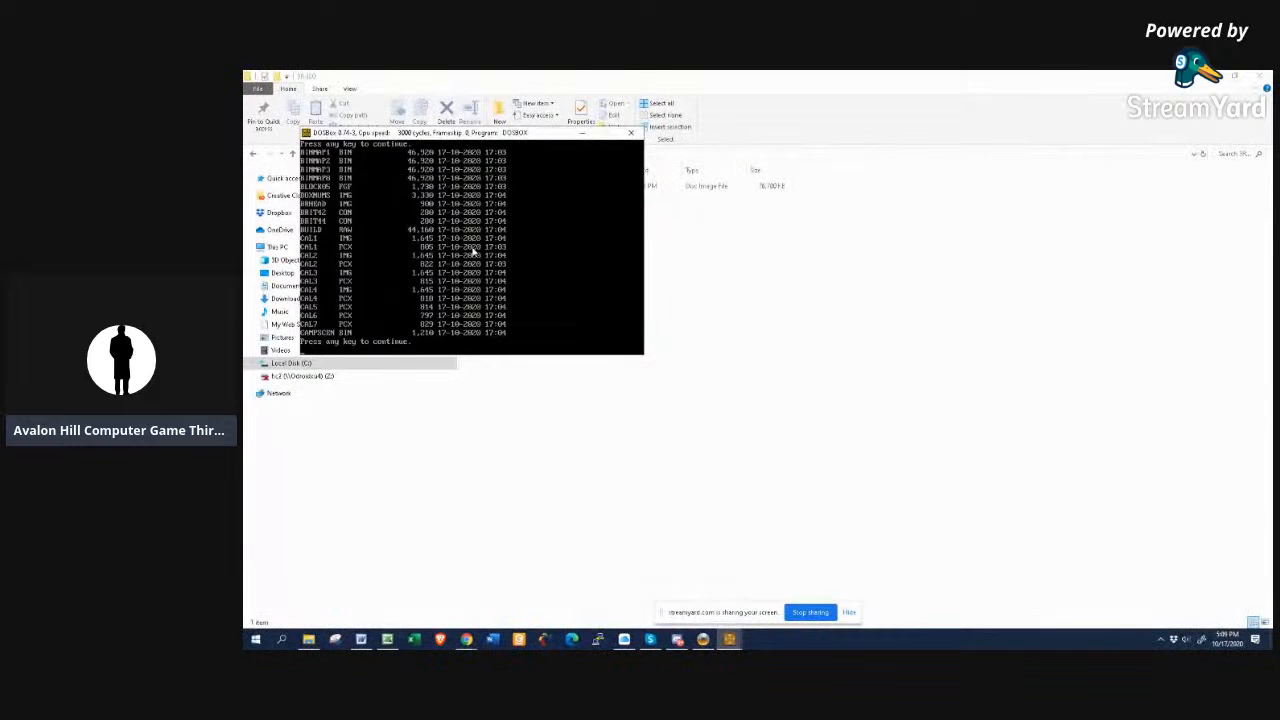
pyautogui.press('space')
pyautogui.press('space')
pyautogui.press('space')
pyautogui.press('space')
pyautogui.press('space')
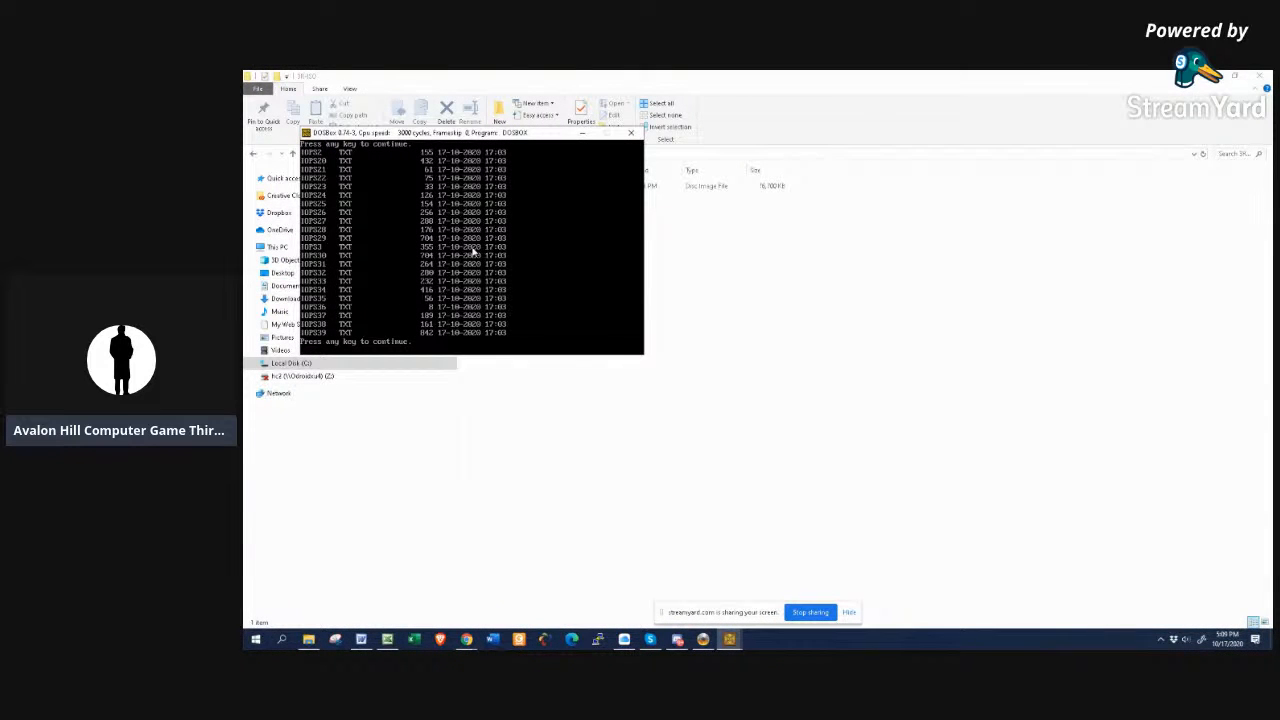
pyautogui.press('space')
pyautogui.press('space')
pyautogui.press('space')
pyautogui.press('space')
pyautogui.press('space')
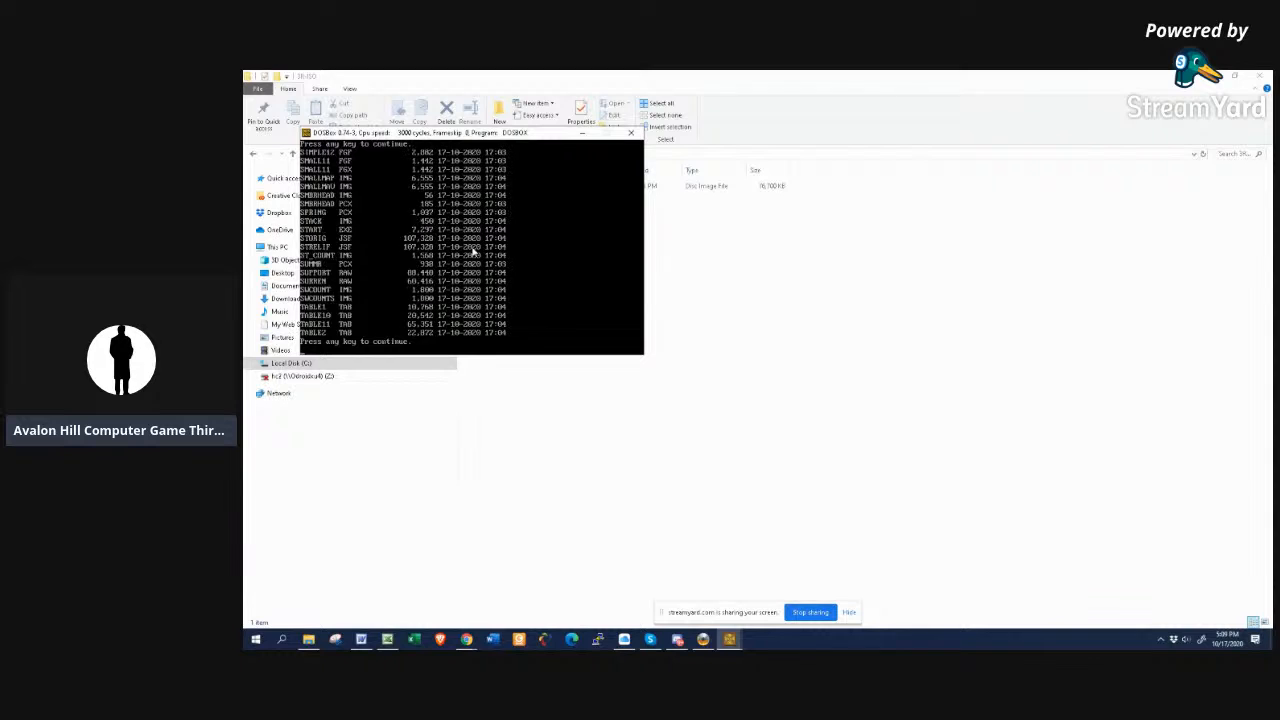
pyautogui.press('space')
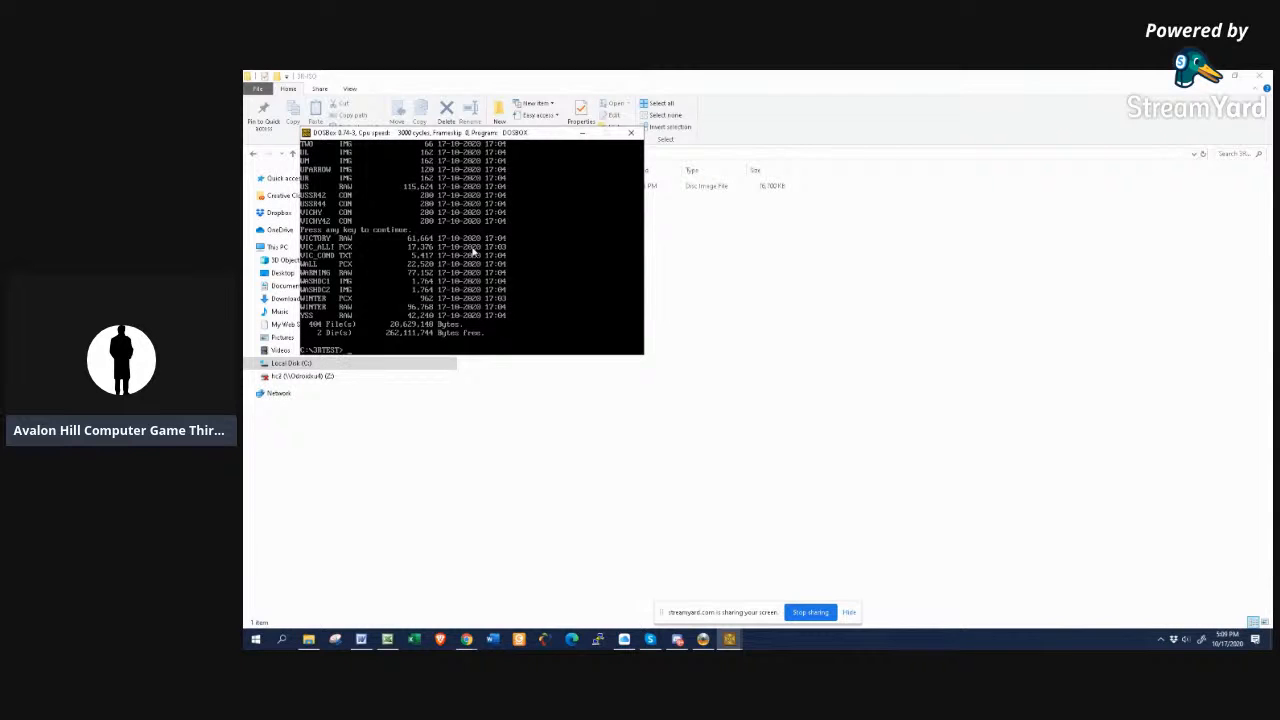
# - Go up to the root of drive C and try to run the command sound
pyautogui.write('cd ..')
pyautogui.press('Return')
pyautogui.write('sound')
pyautogui.press('Return')
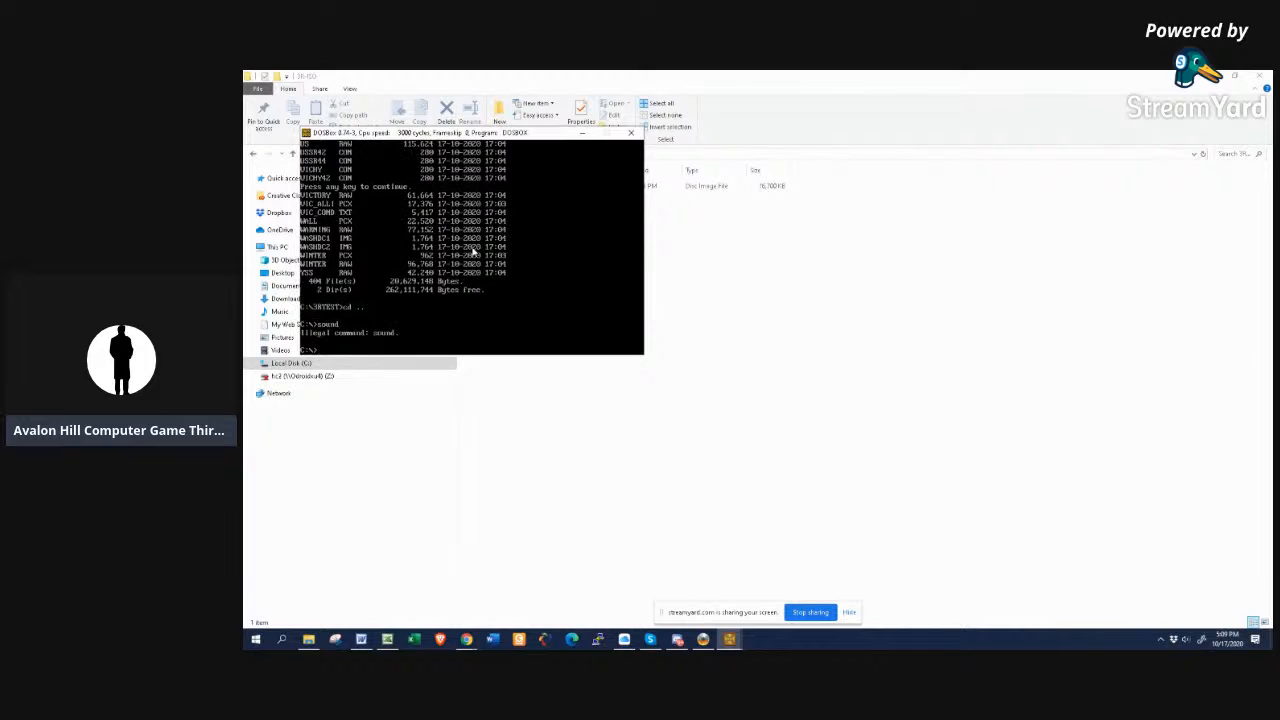
# - Exit the current DOSBox session and launch DOSBox 0.74-3 again from the Windows search
pyautogui.write('exit')
pyautogui.press('Return')
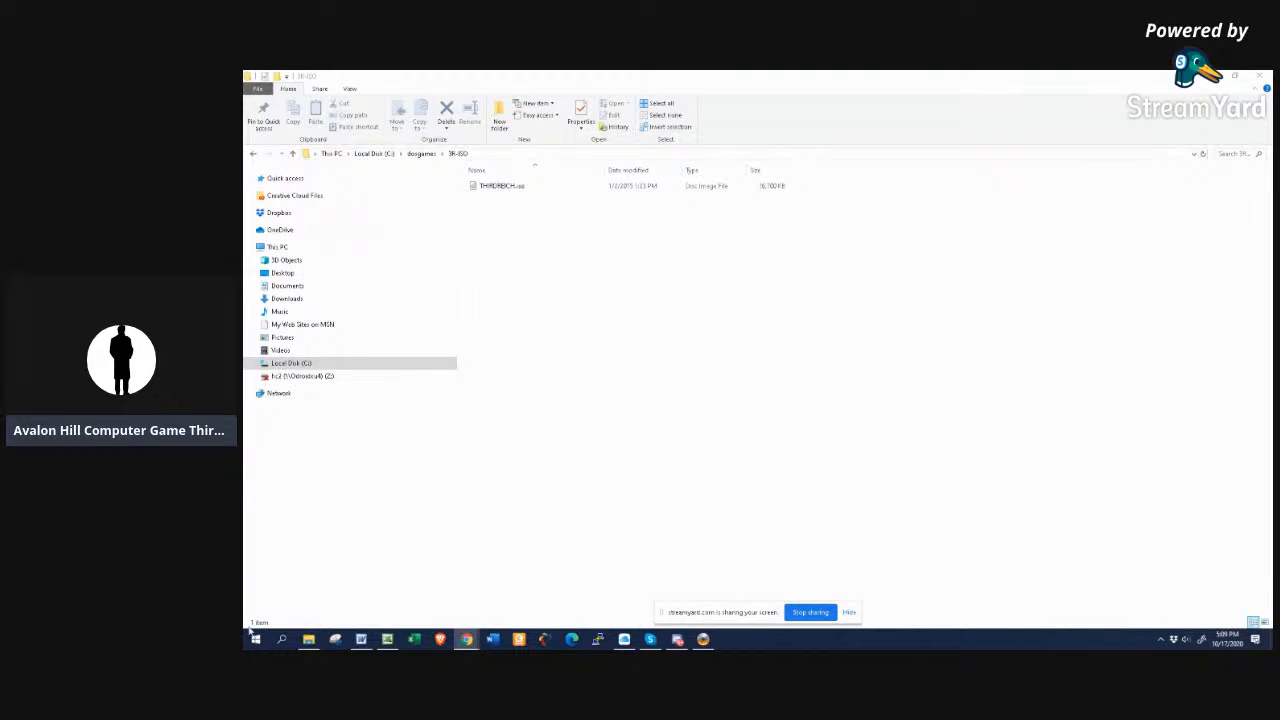
pyautogui.click(285, 641)
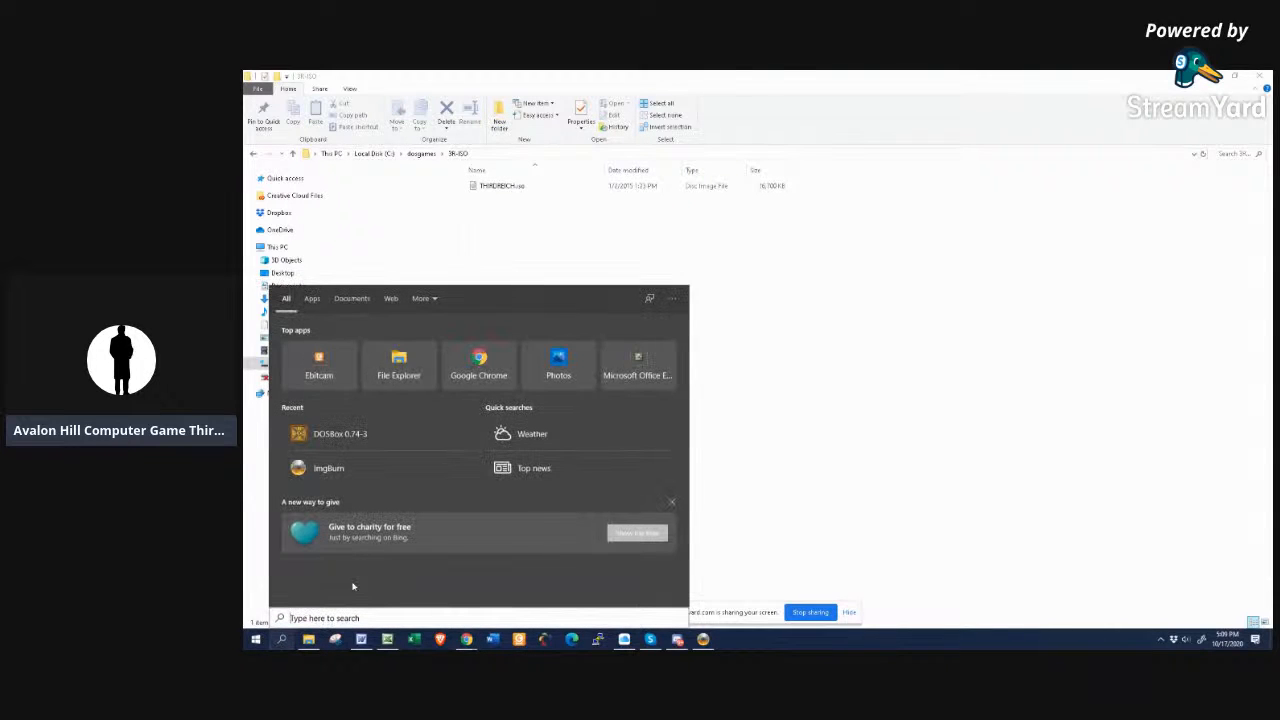
pyautogui.click(332, 433)
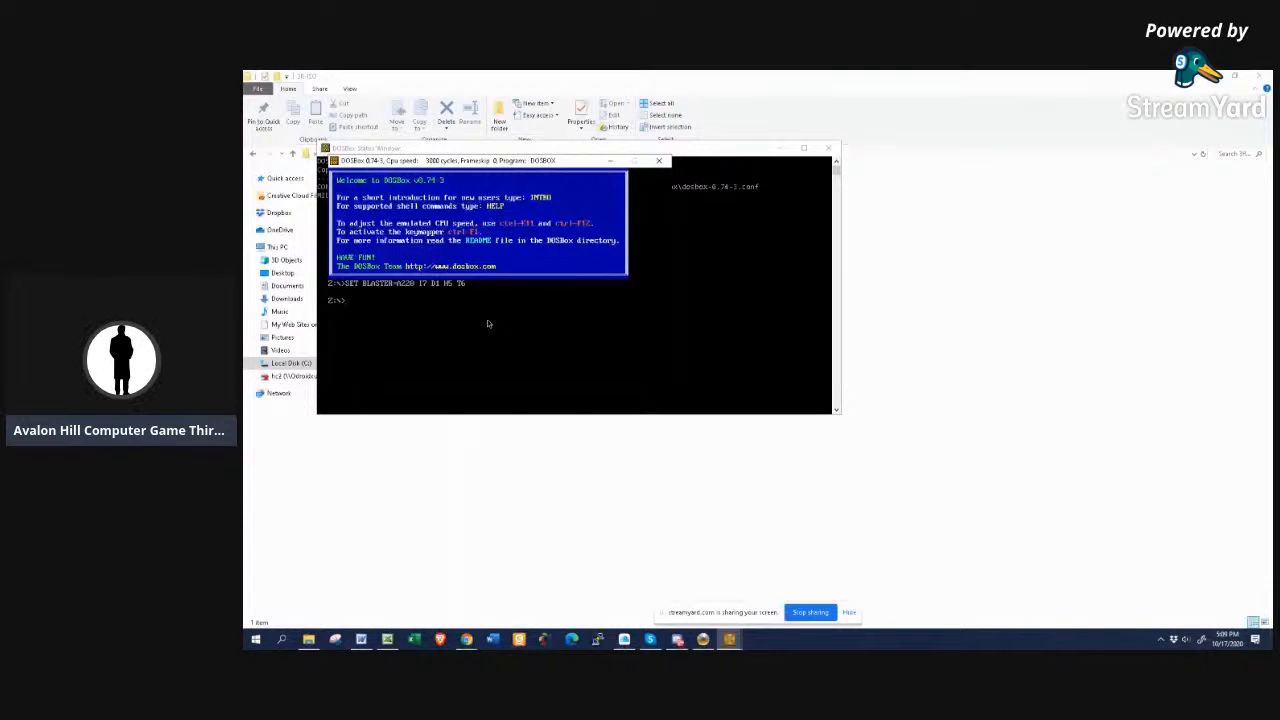
# - Mount c:\dosgames as drive C in the new DOSBox session
pyautogui.write('mount c c:\\do')
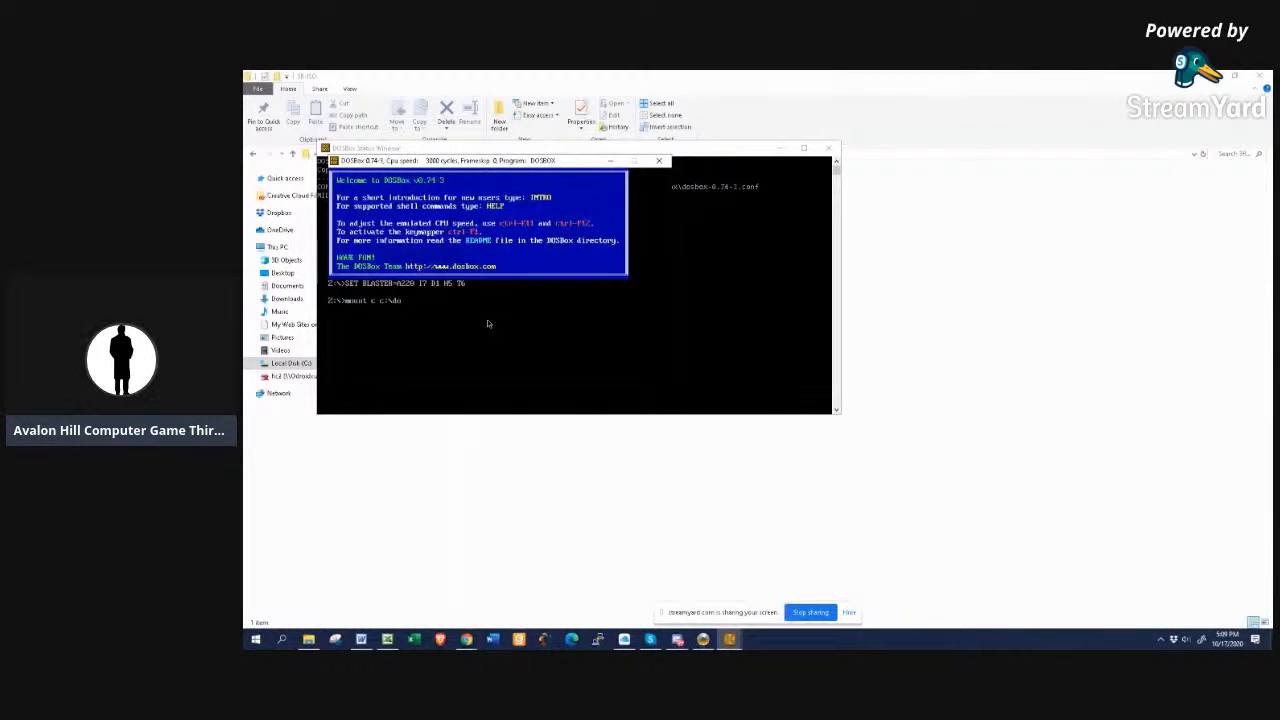
pyautogui.write('sgames')
pyautogui.press('Return')
# - Try to mount the game image with the command imgmount c:\dosgames\3R-ISO\THIRDREICH.ISO -t iso
pyautogui.write('c:')
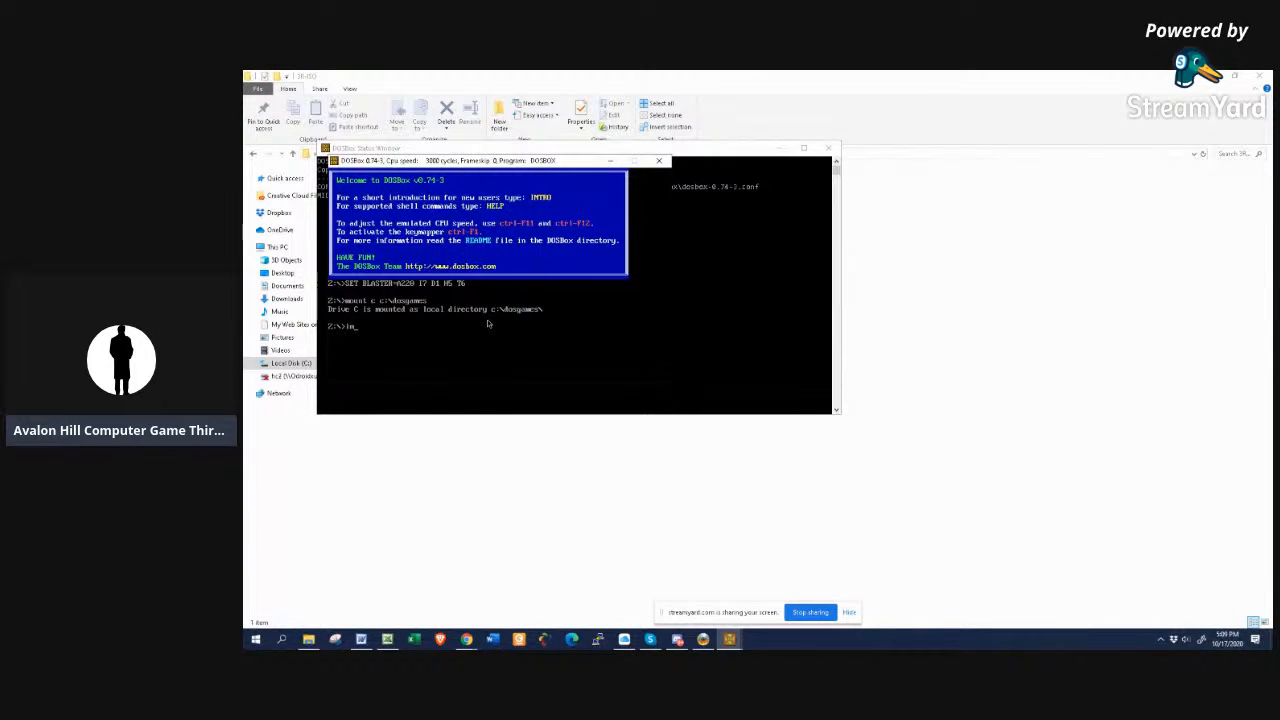
pyautogui.write('gmount c')
pyautogui.write(':')
pyautogui.write('\\dosgames\\')
pyautogui.write('THIRDREICH')
pyautogui.write('.IMG')
pyautogui.press('BackSpace')
pyautogui.press('BackSpace')
pyautogui.press('BackSpace')
pyautogui.press('BackSpace')
pyautogui.press('BackSpace')
pyautogui.press('BackSpace')
pyautogui.press('BackSpace')
pyautogui.press('BackSpace')
pyautogui.press('BackSpace')
pyautogui.press('BackSpace')
pyautogui.press('BackSpace')
pyautogui.press('BackSpace')
pyautogui.press('BackSpace')
pyautogui.press('BackSpace')
pyautogui.write('3R')
pyautogui.write('-ISO')
pyautogui.write('\\THR')
pyautogui.write('RDREICH')
pyautogui.write('.ISO -')
pyautogui.write('t iso')
pyautogui.press('Return')
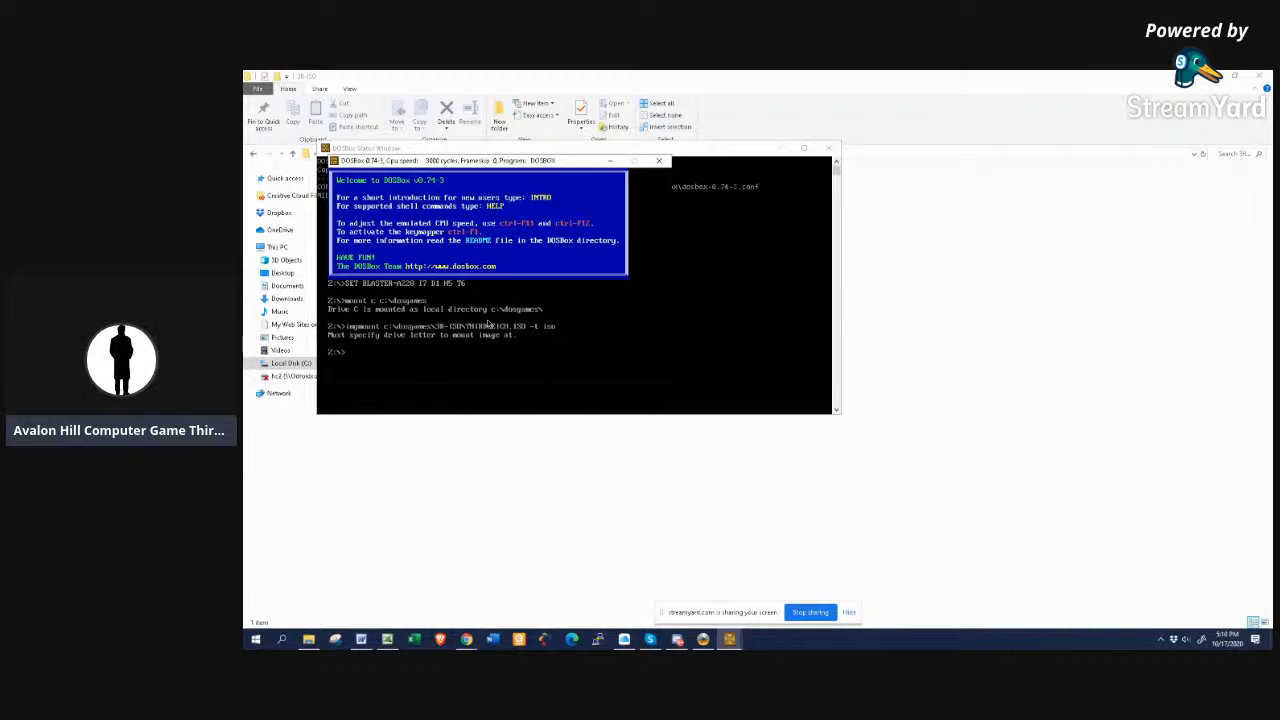
# - Mount the game image as drive D with the command imgmount d c:\dosgames\3R-ISO\THIRDREICH.ISO -t iso
pyautogui.press('Up')
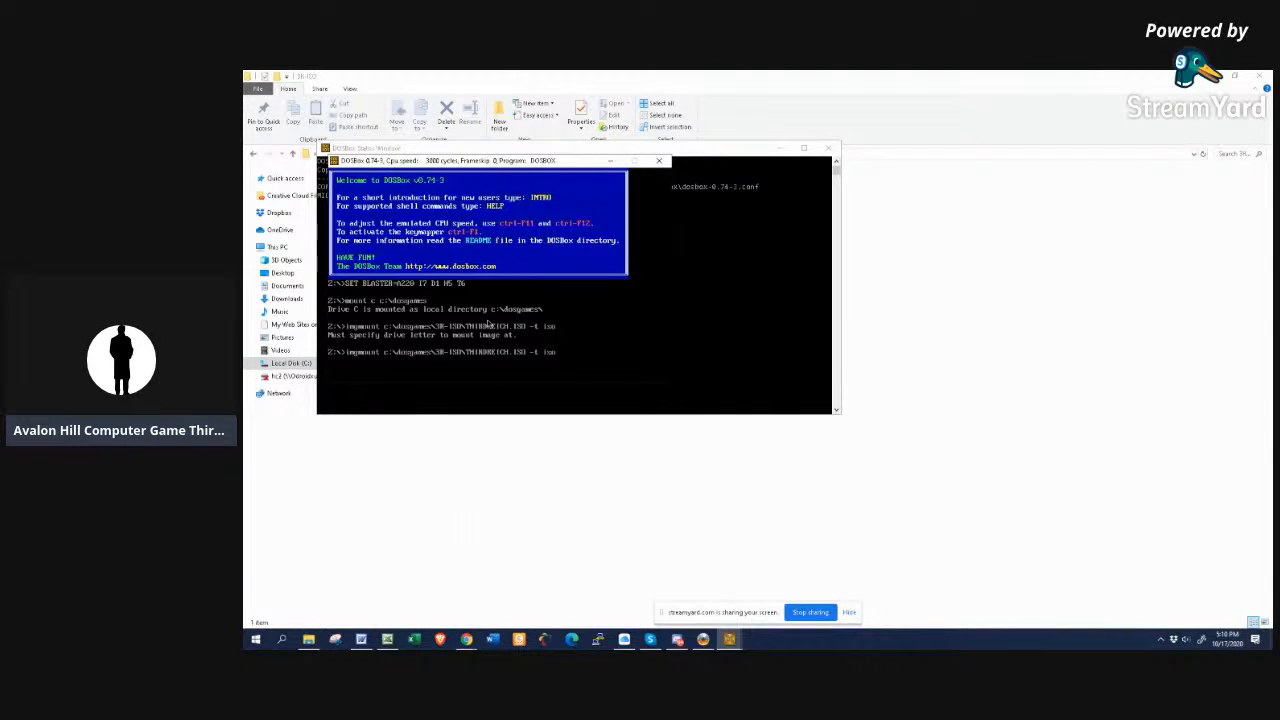
pyautogui.write('d')
pyautogui.press('Return')
# - Switch to drive C and change to the 3rtest directory
pyautogui.write('c:')
pyautogui.press('Return')
pyautogui.write('cd ')
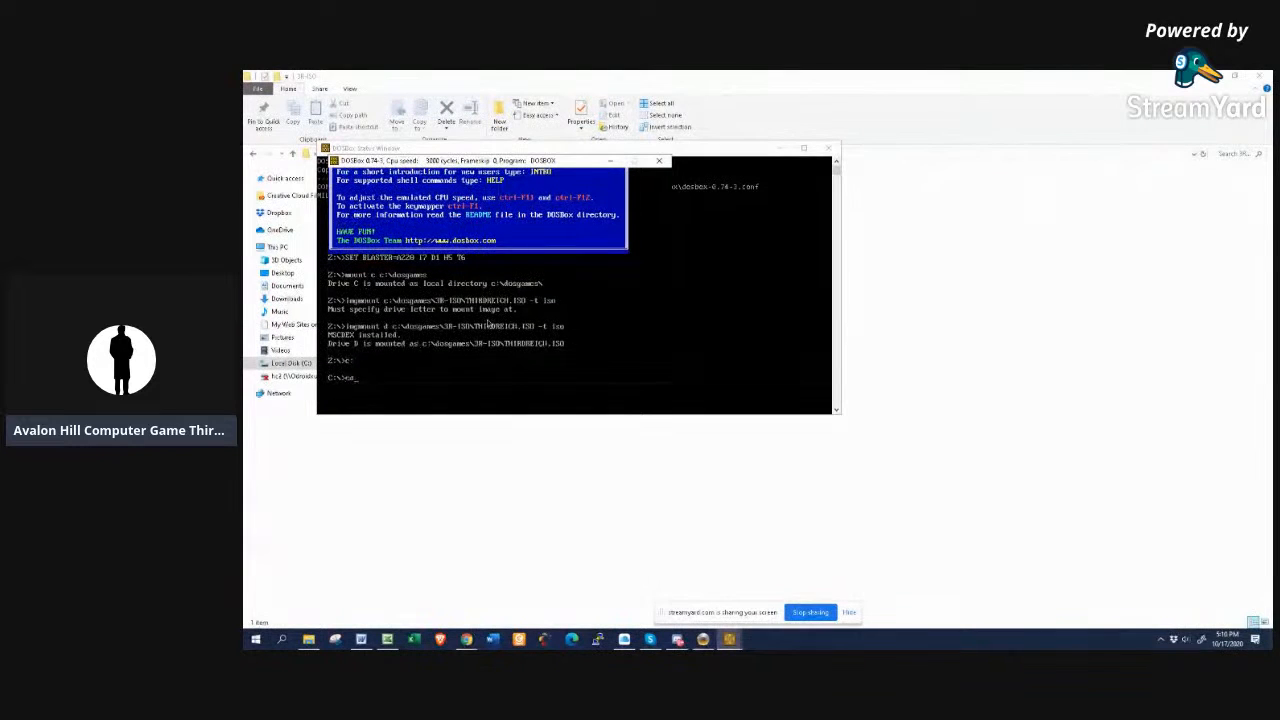
pyautogui.write('3rte')
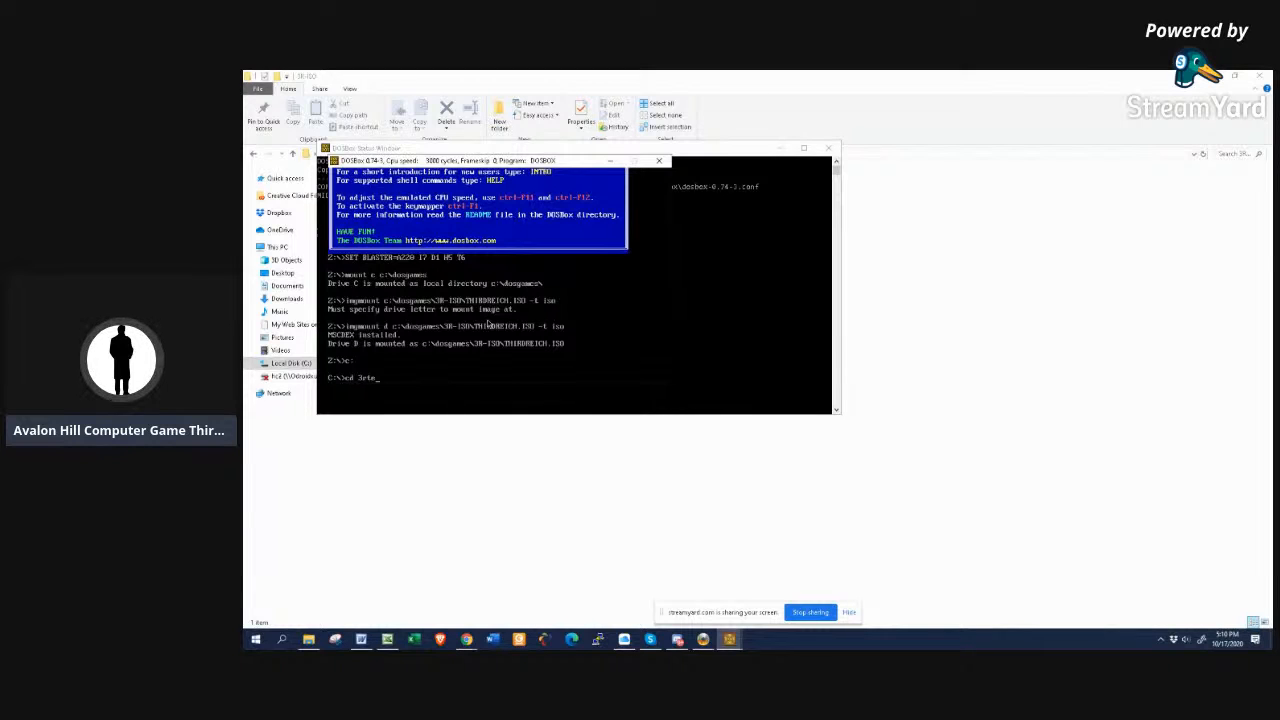
pyautogui.write('st')
pyautogui.press('Return')
# - Go back up to the root of drive C and list its contents
pyautogui.write('cd ..')
pyautogui.press('Return')
pyautogui.write('dir')
pyautogui.press('Return')
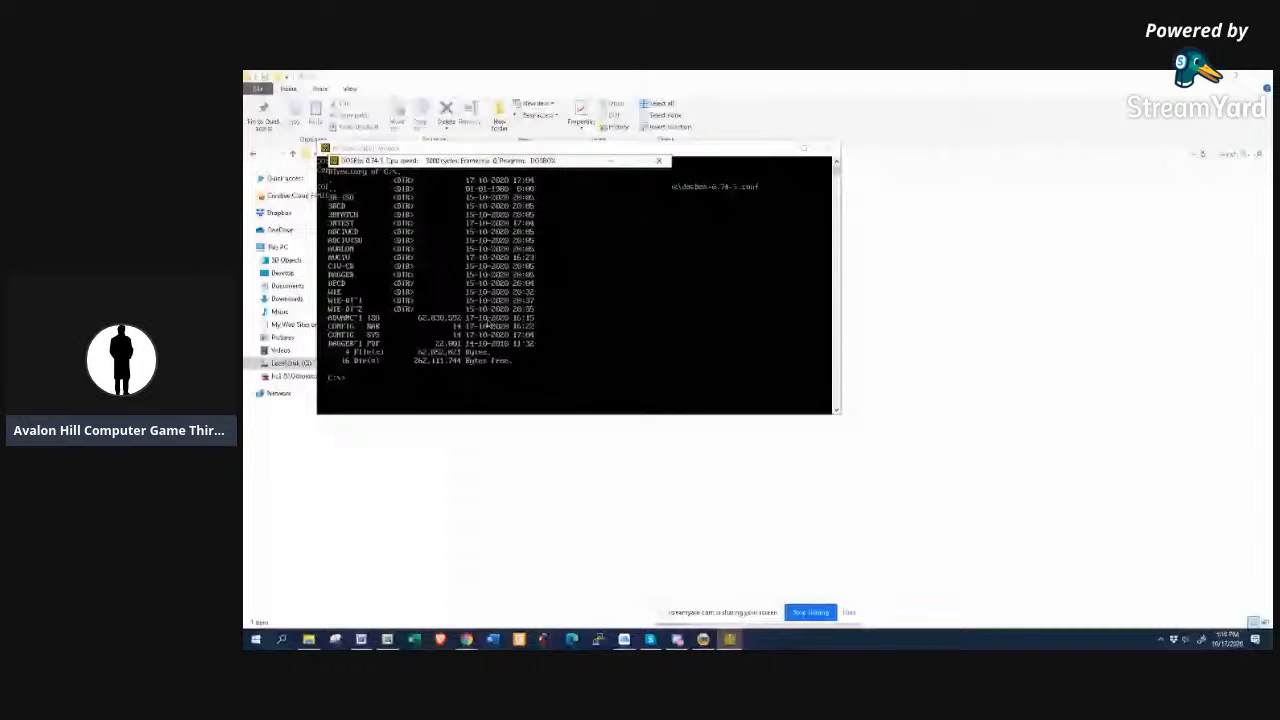
# - Change to the wie directory and try to run the command wie
pyautogui.write('cd wie')
pyautogui.press('Return')
pyautogui.write('wie')
pyautogui.press('Return')
# - List the *.bat files in the WIE directory and start War in Europe with the command ww
pyautogui.write('dir *')
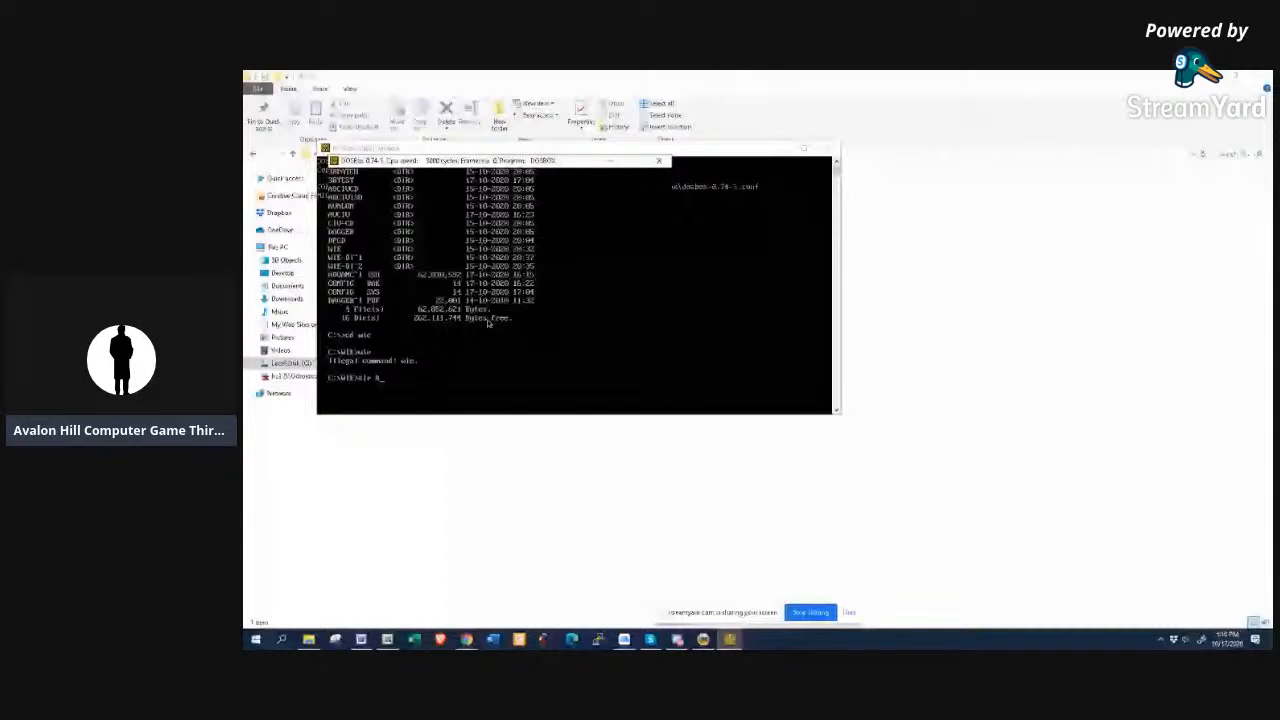
pyautogui.write('.bat')
pyautogui.press('Return')
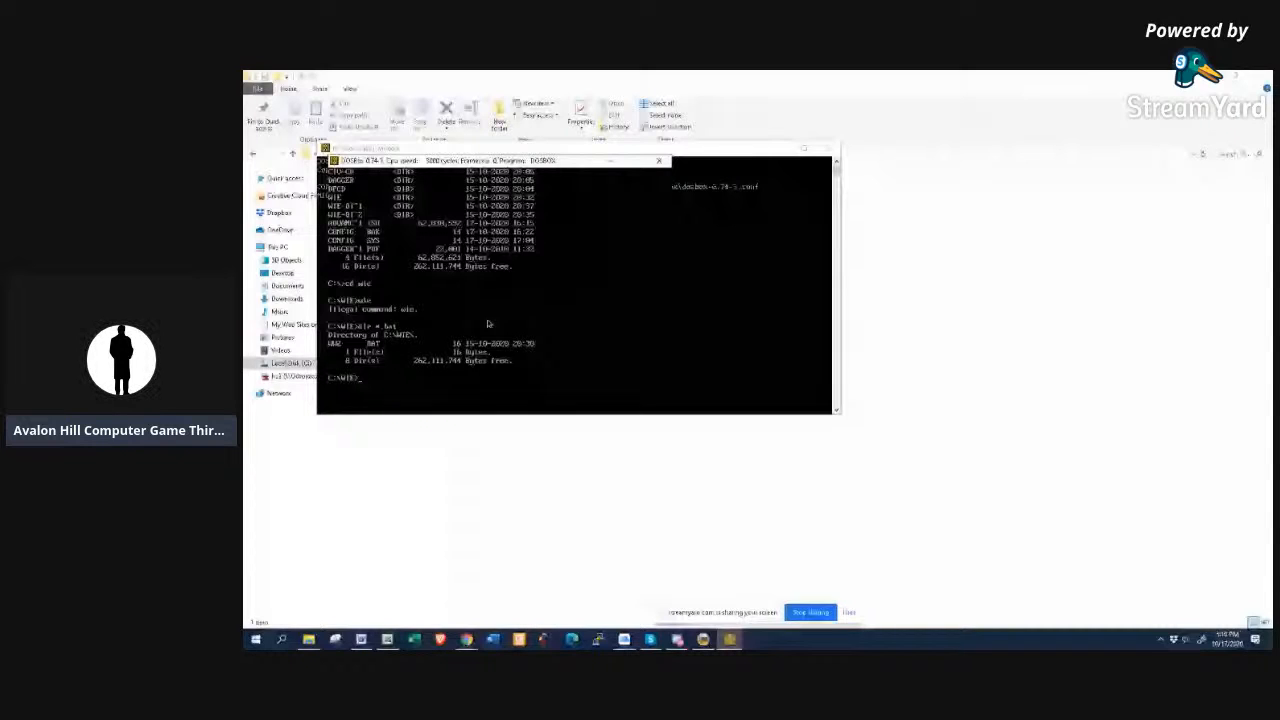
pyautogui.write('ww')
pyautogui.press('Return')
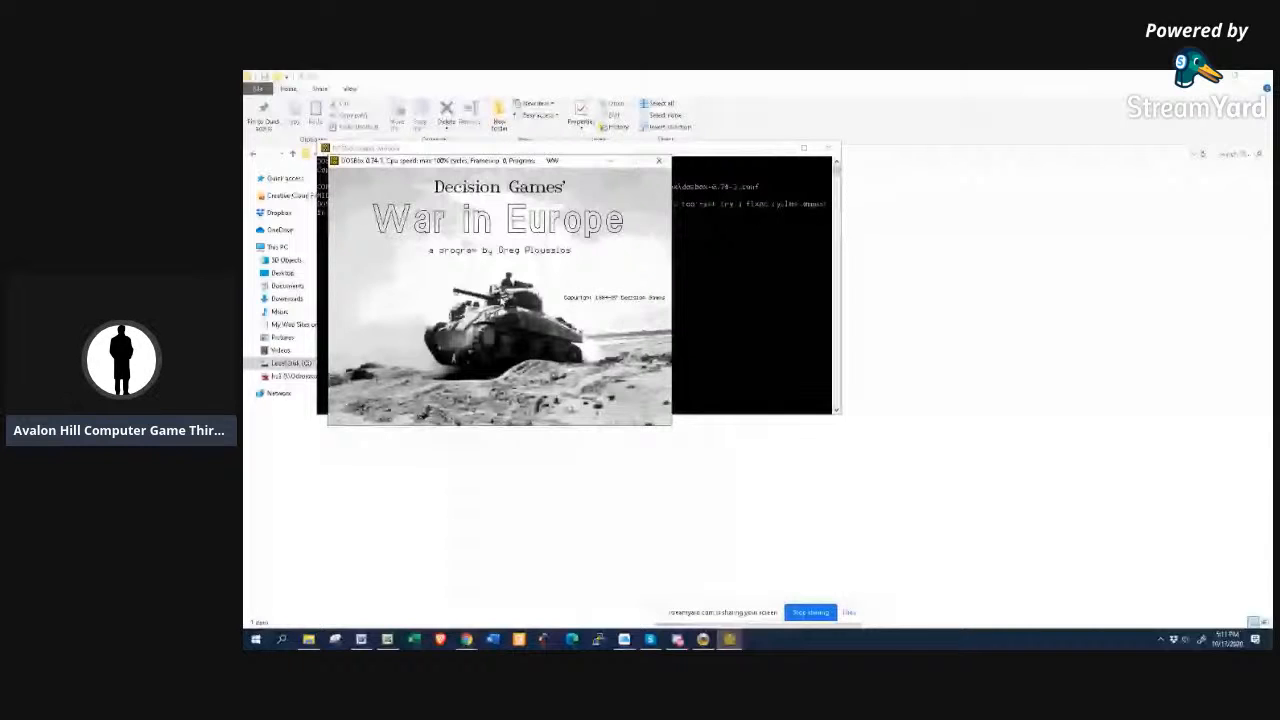
# - Continue past the War in Europe title screen and cancel the scenario selection to quit to the DOS prompt
pyautogui.press('Return')
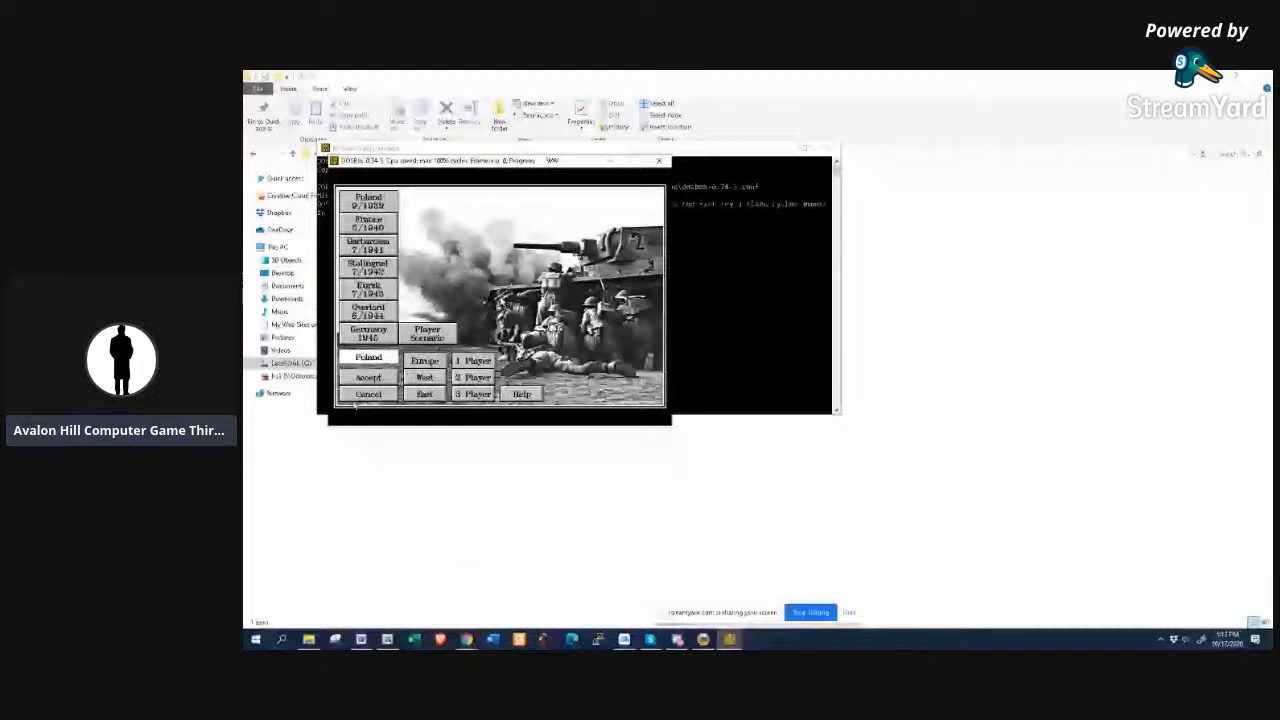
pyautogui.click(358, 396)
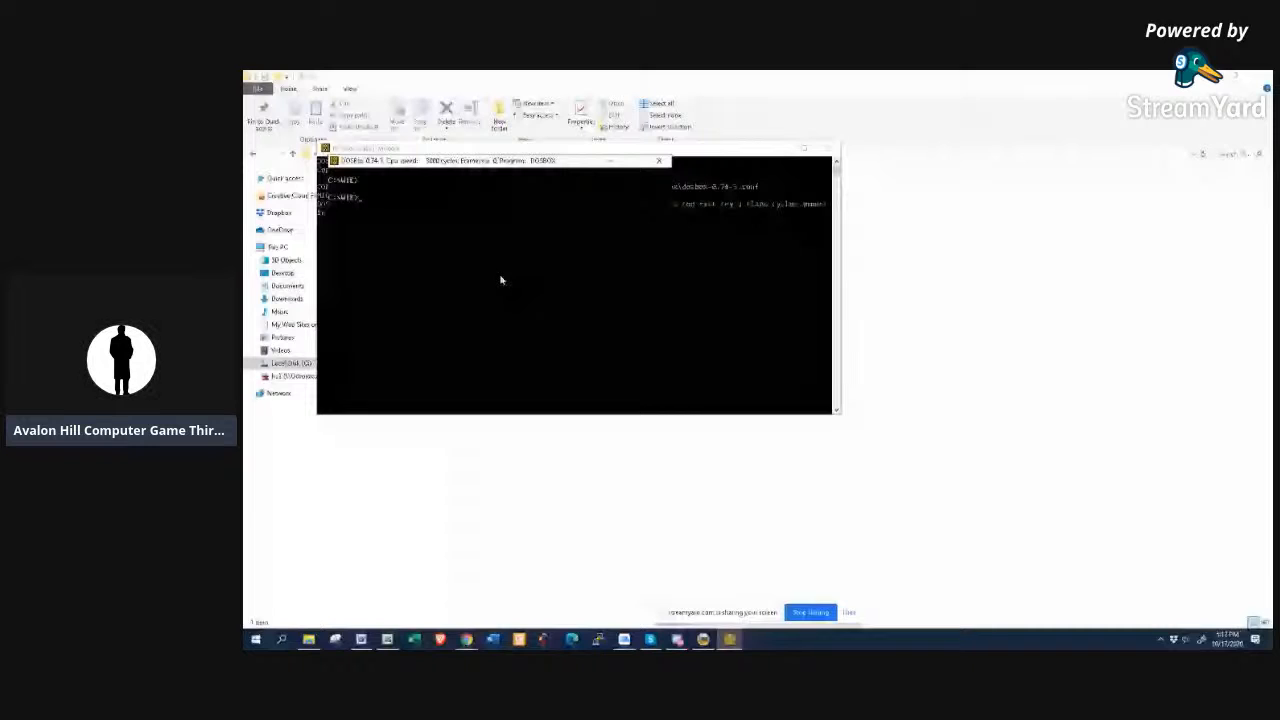
# - Open the Windows Start menu
pyautogui.press('super')
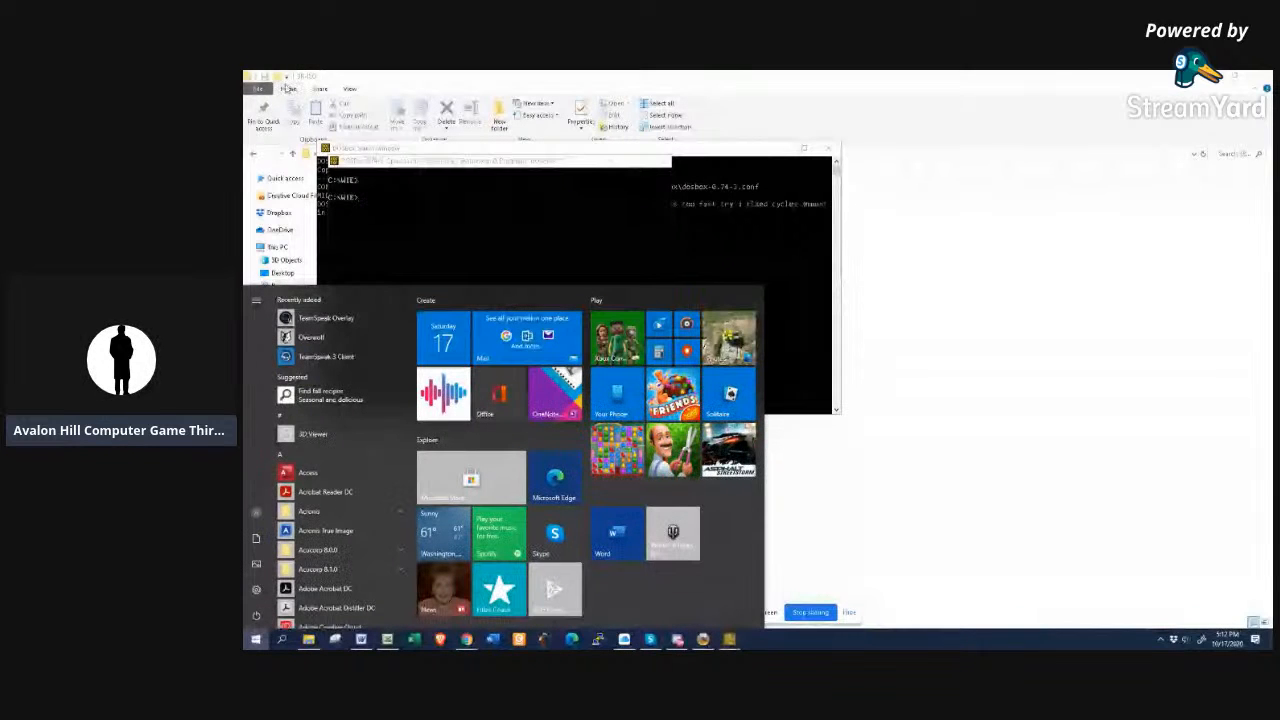